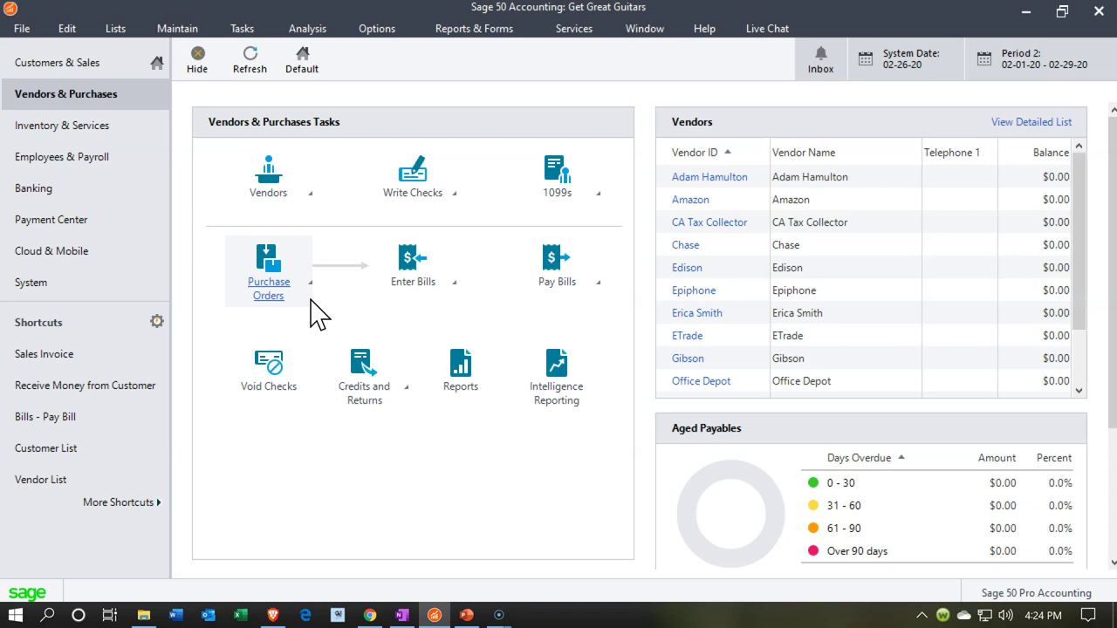
- Open a new purchase order and maximize its window
left_click(379, 299)
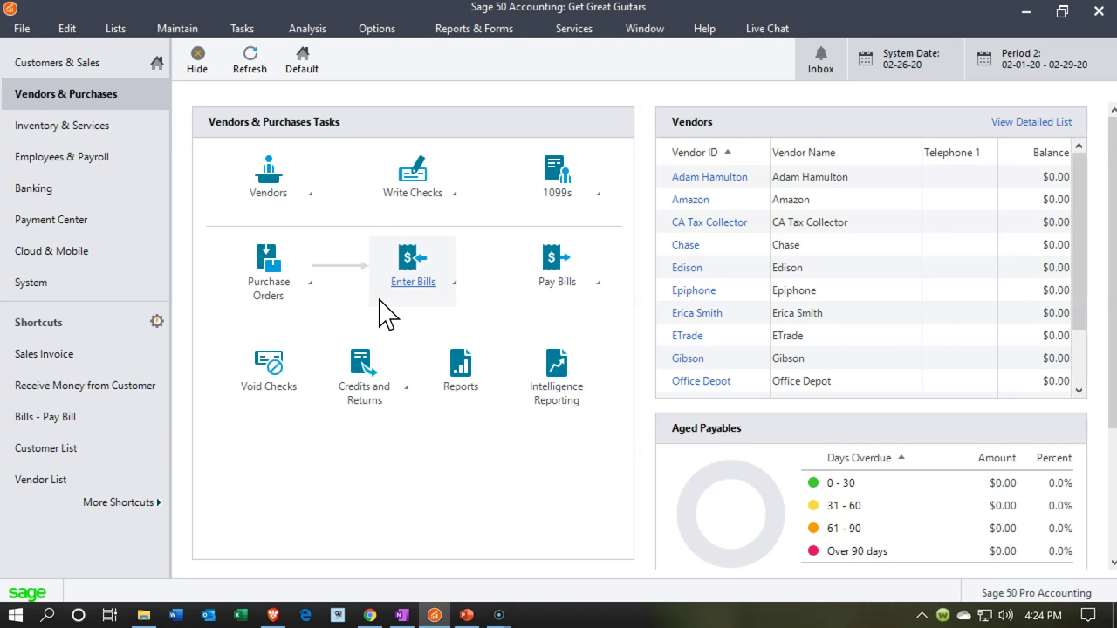
left_click(312, 294)
left_click(332, 298)
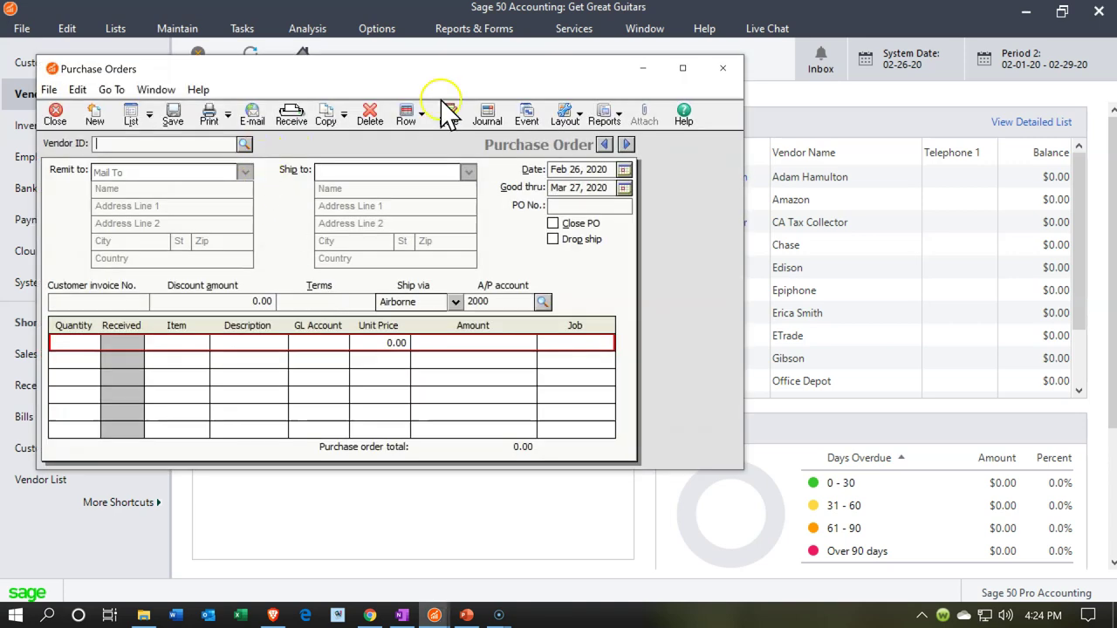
left_click(682, 68)
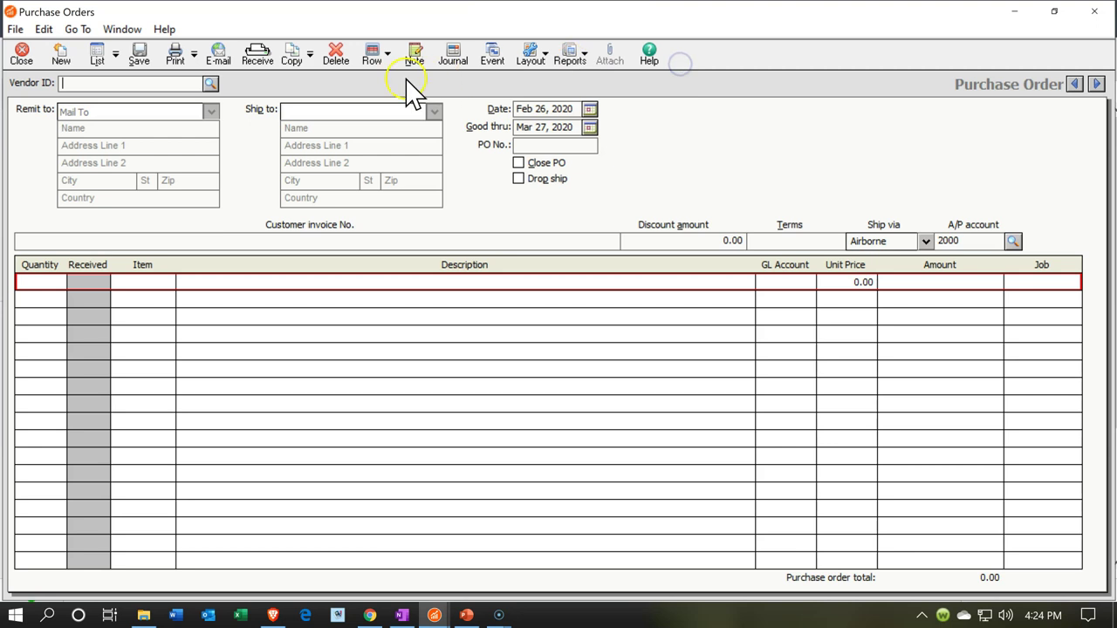
- Start a new vendor record from the purchase order's vendor lookup, with Fender as both vendor ID and name
left_click(210, 84)
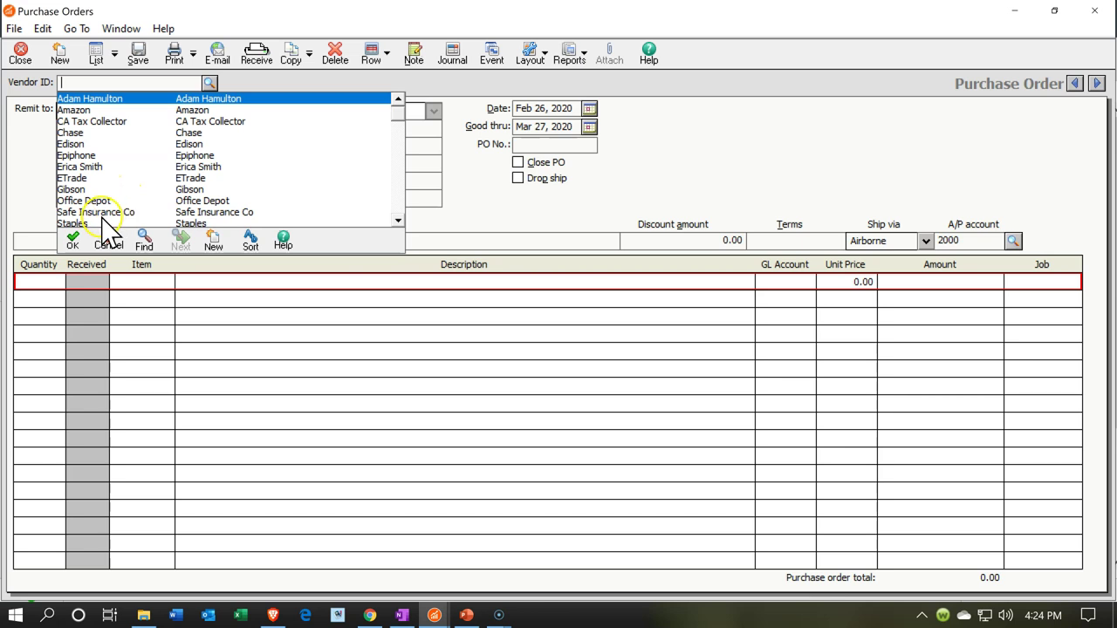
left_click(215, 240)
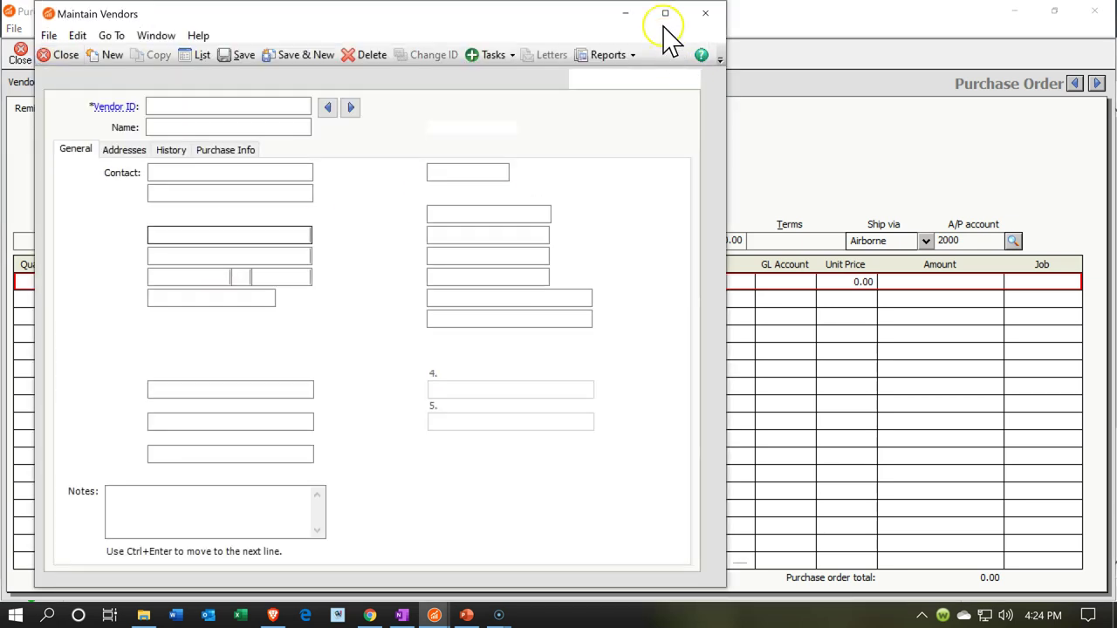
left_click(666, 14)
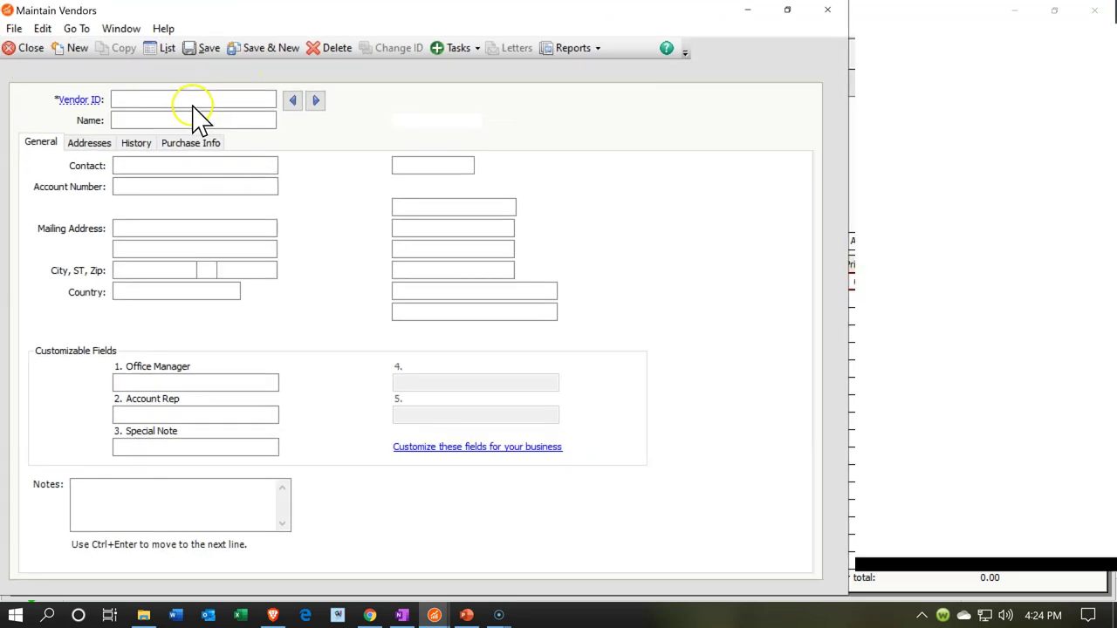
type("Fender")
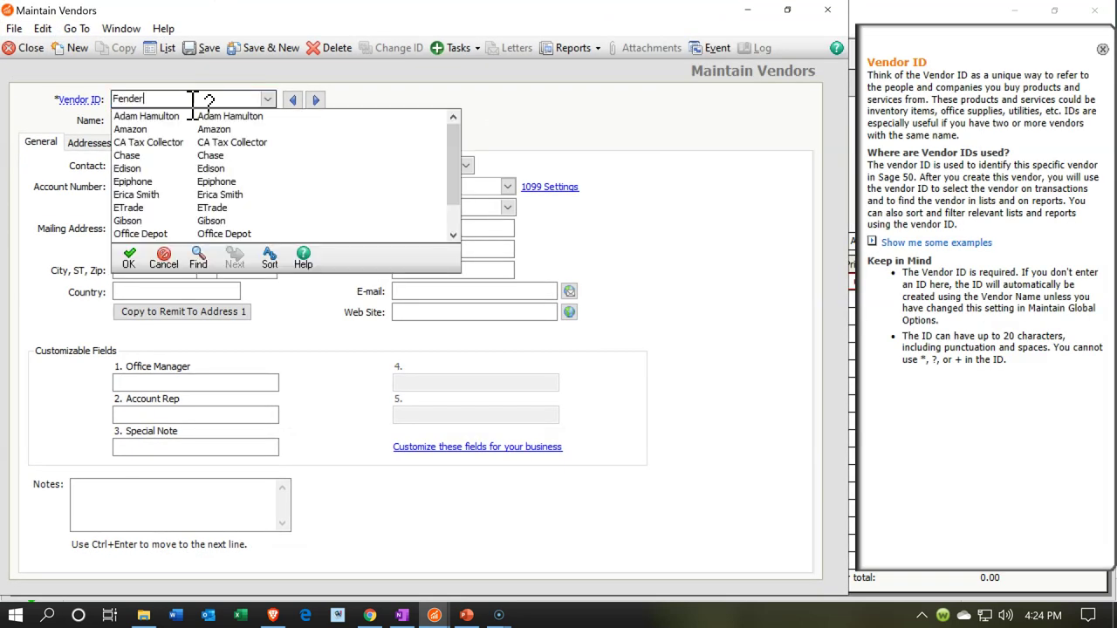
double_click(192, 99)
key("Tab")
type("Fender")
key("Tab")
key("Tab")
key("Tab")
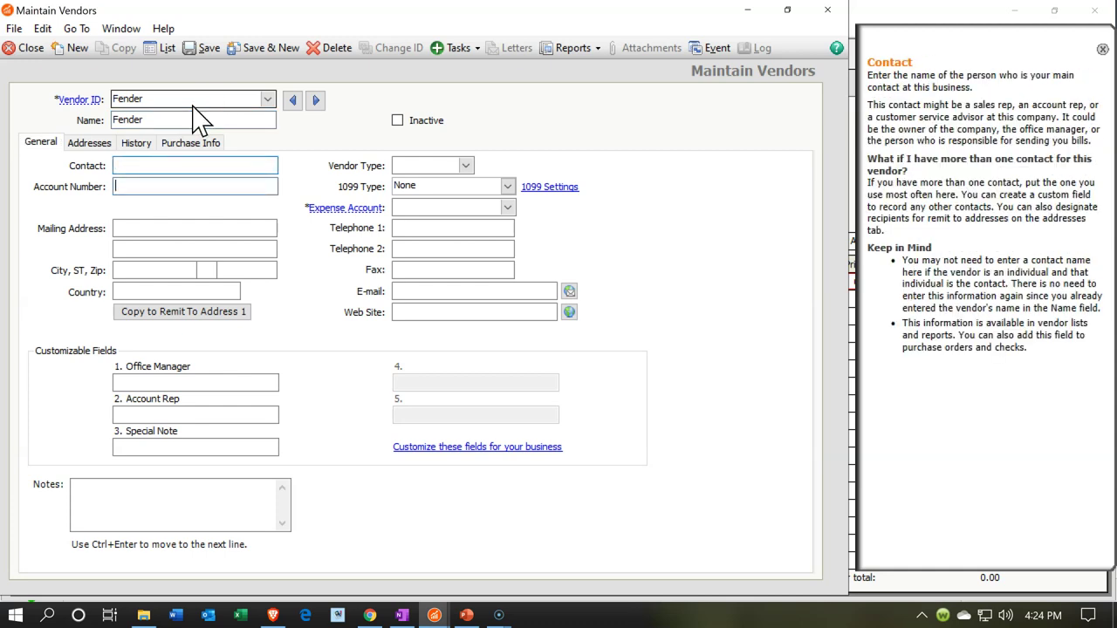
- Set the Fender vendor's expense account to 1200 Inventory, then save and close the vendor record
left_click(506, 207)
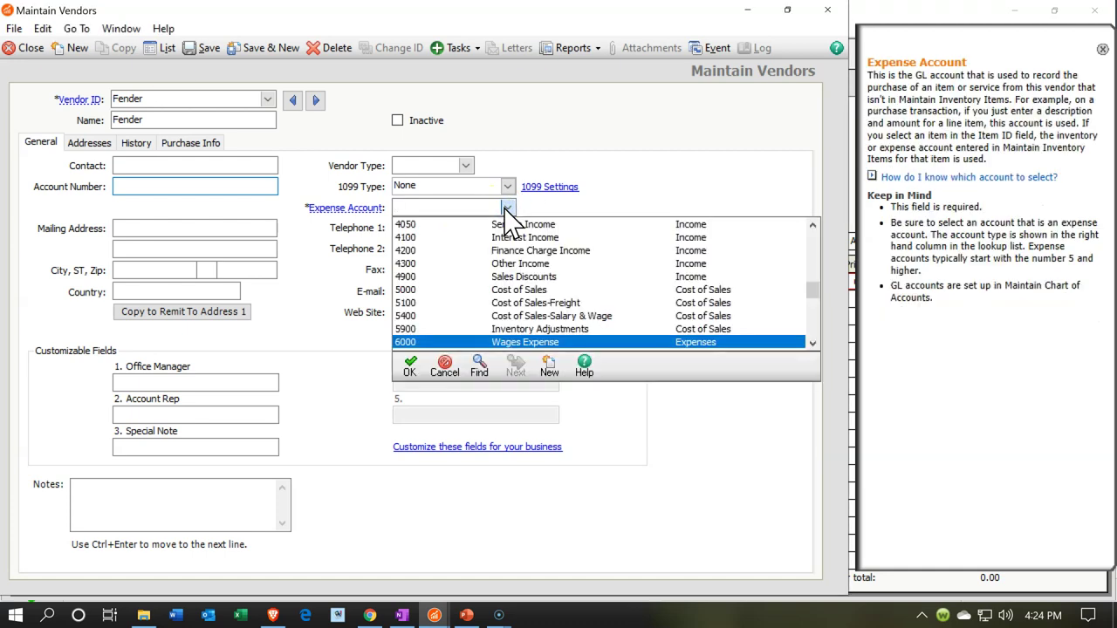
scroll(510, 297, "up", 10)
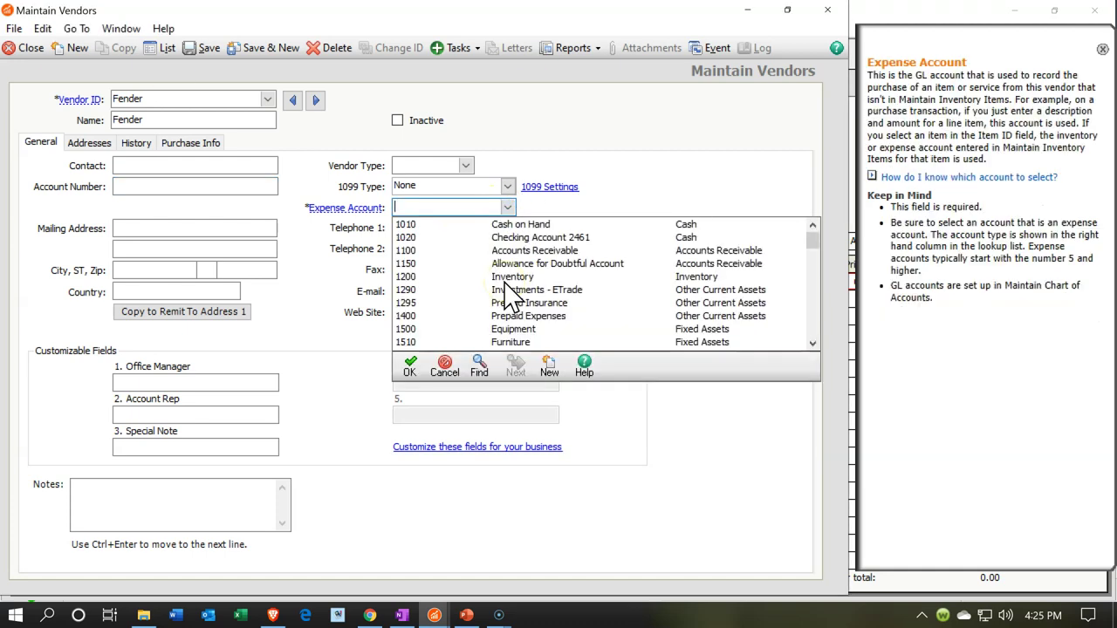
double_click(504, 277)
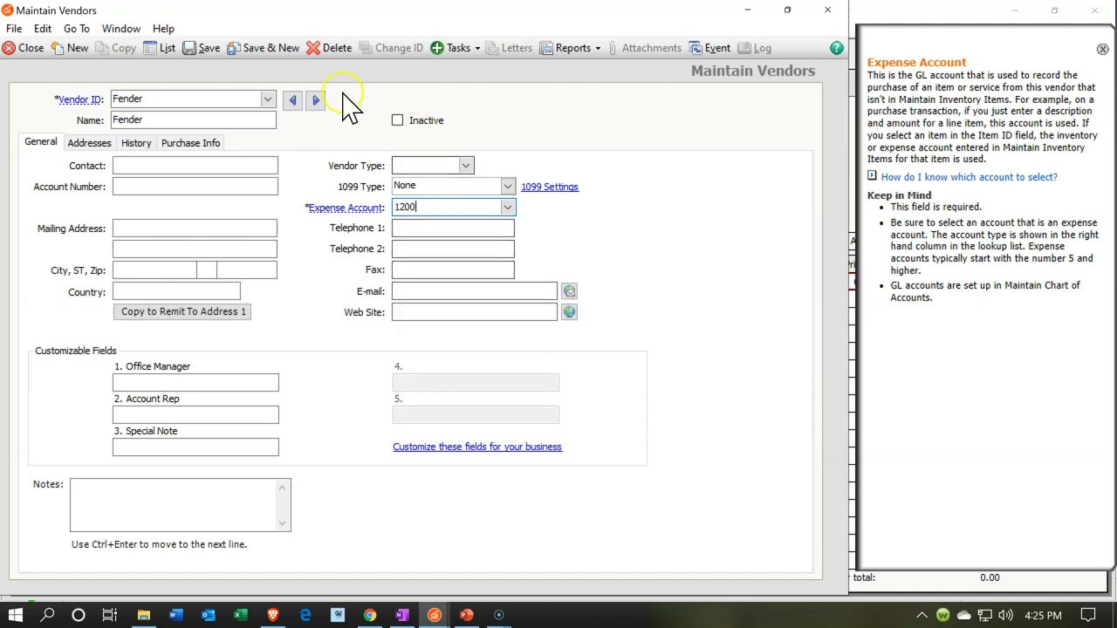
left_click(209, 49)
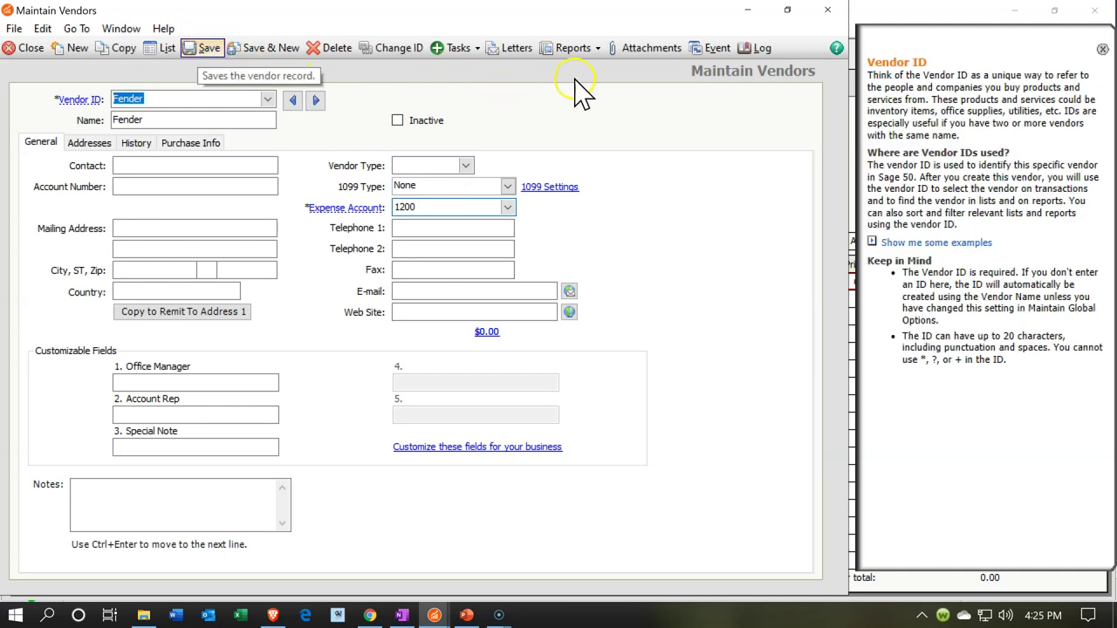
left_click(820, 11)
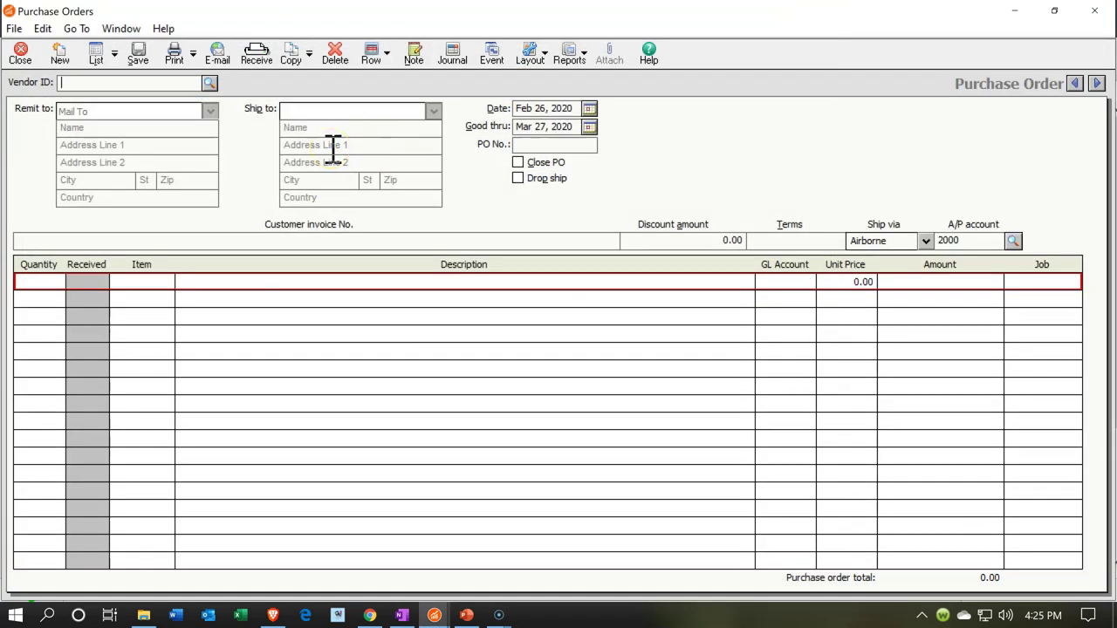
- Enter Fender as the vendor on the purchase order
left_click(135, 87)
key("question")
type("fe")
left_click(134, 87)
type("nder")
key("Return")
key("Tab")
key("Tab")
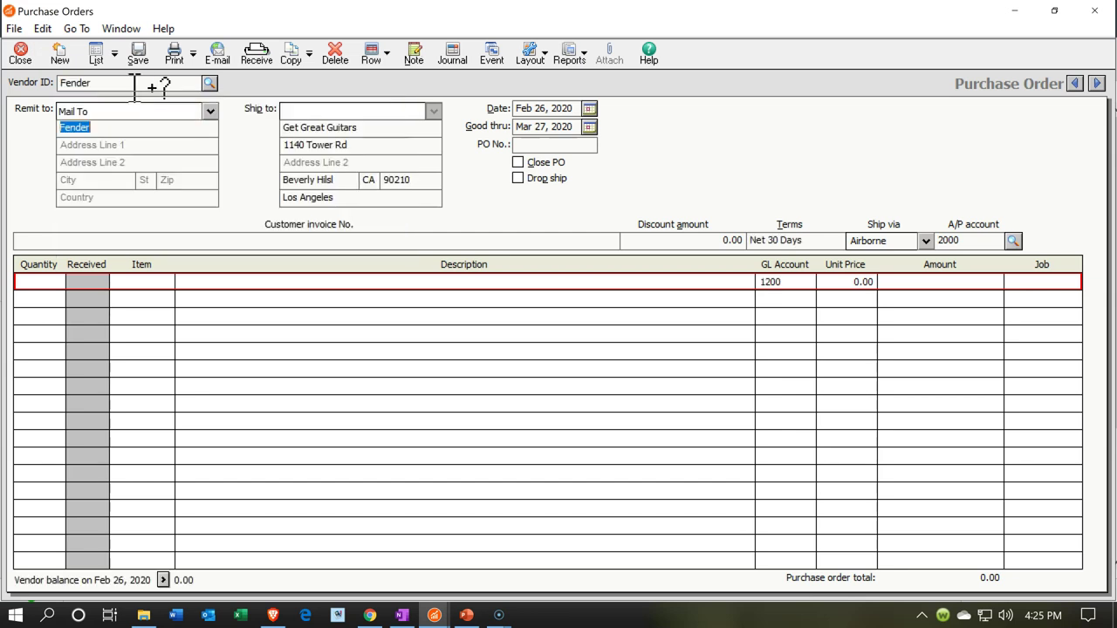
- Set the purchase order date to Feb 6, 2020
key("Tab")
key("Tab")
key("Tab")
key("Tab")
key("Tab")
key("Tab")
key("Tab")
key("Tab")
key("Tab")
key("Tab")
type("02062")
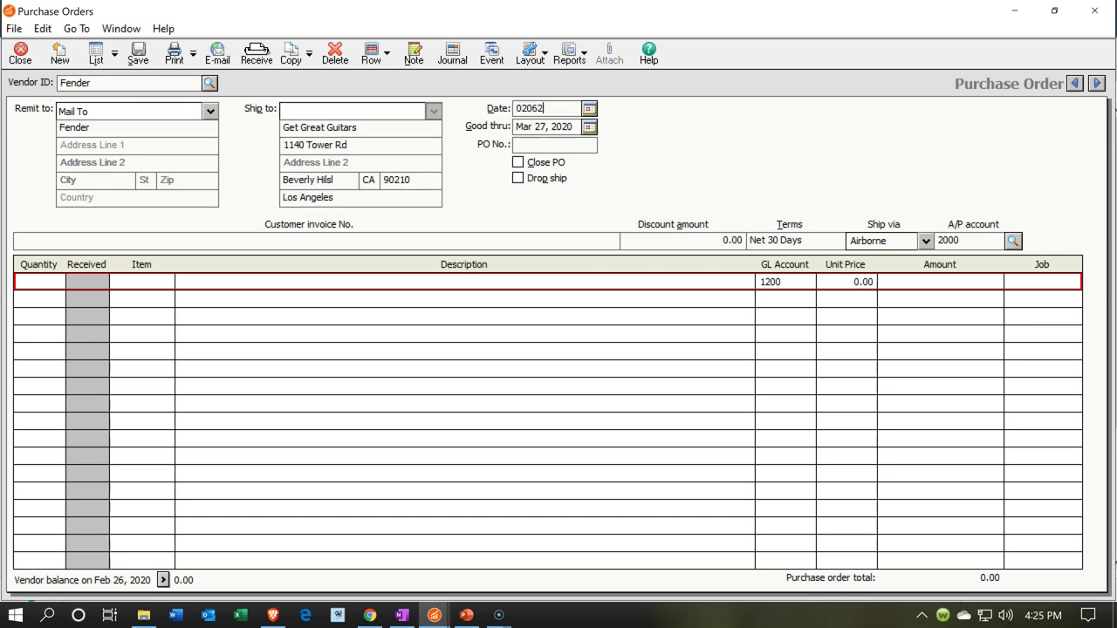
type("0")
key("Tab")
key("Tab")
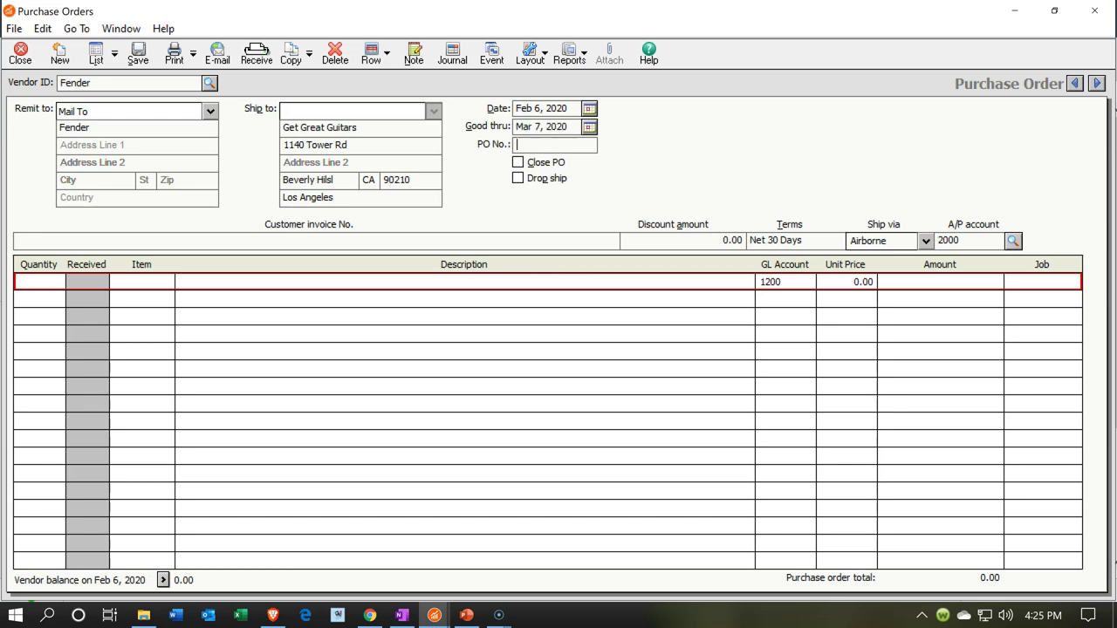
- Enter a quantity of 1 on the first line of the purchase order
left_click(35, 281)
type("1")
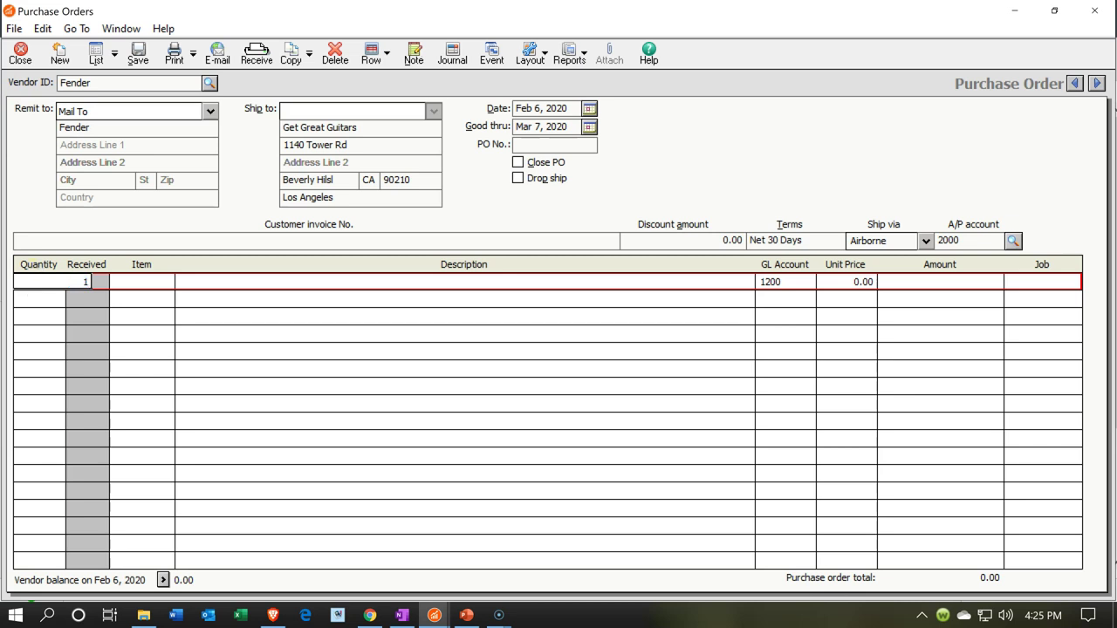
key("Tab")
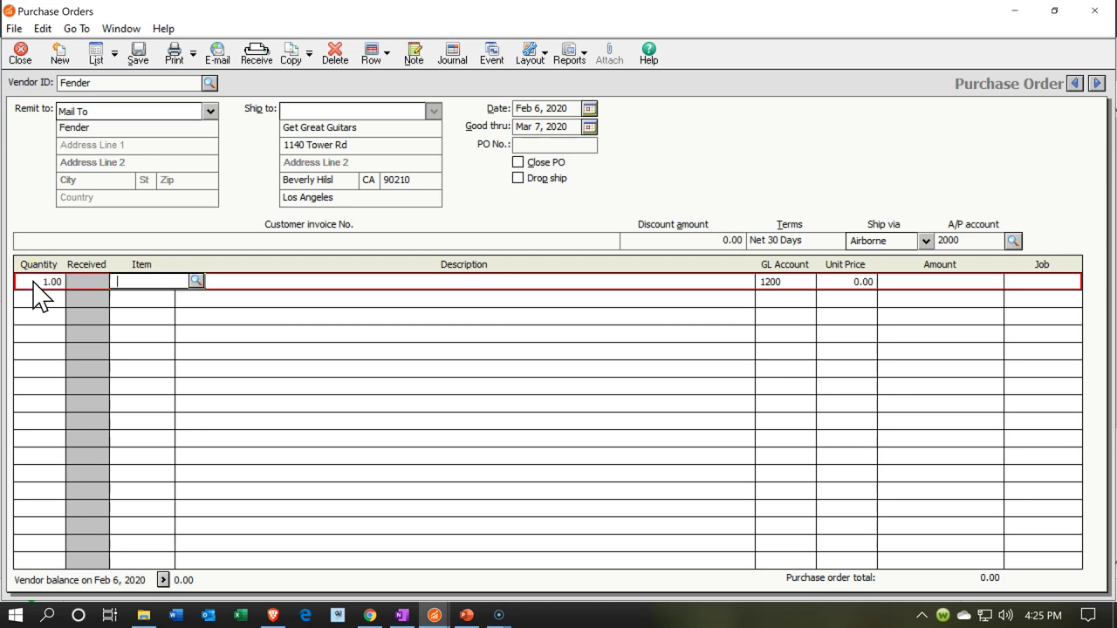
- Start a new inventory item from the line's item lookup, with item ID SQ and description Squire
left_click(196, 281)
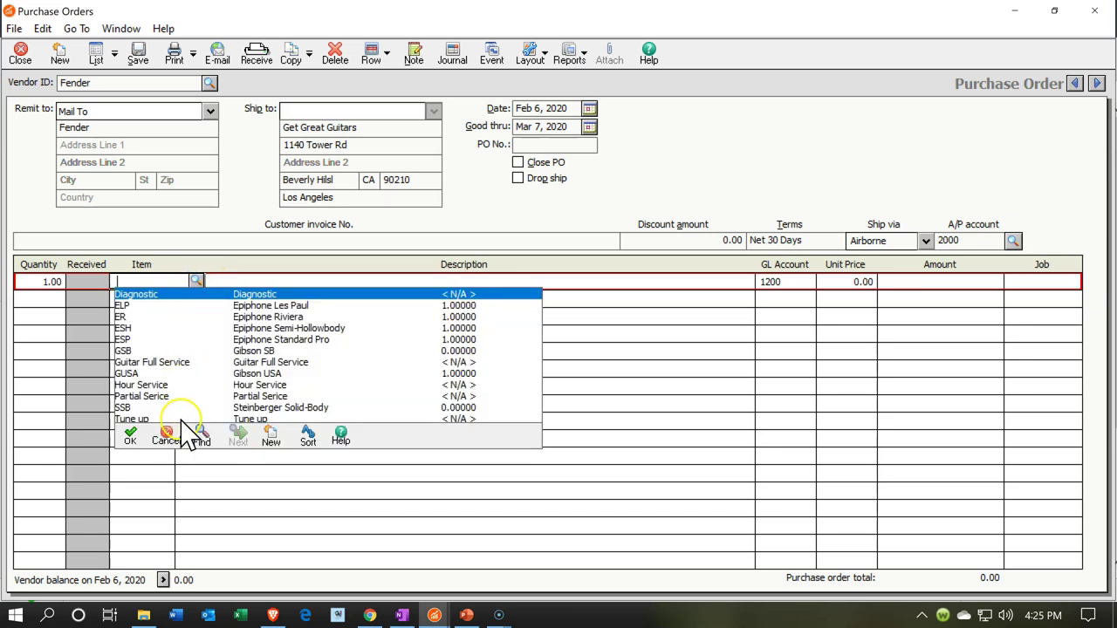
left_click(272, 443)
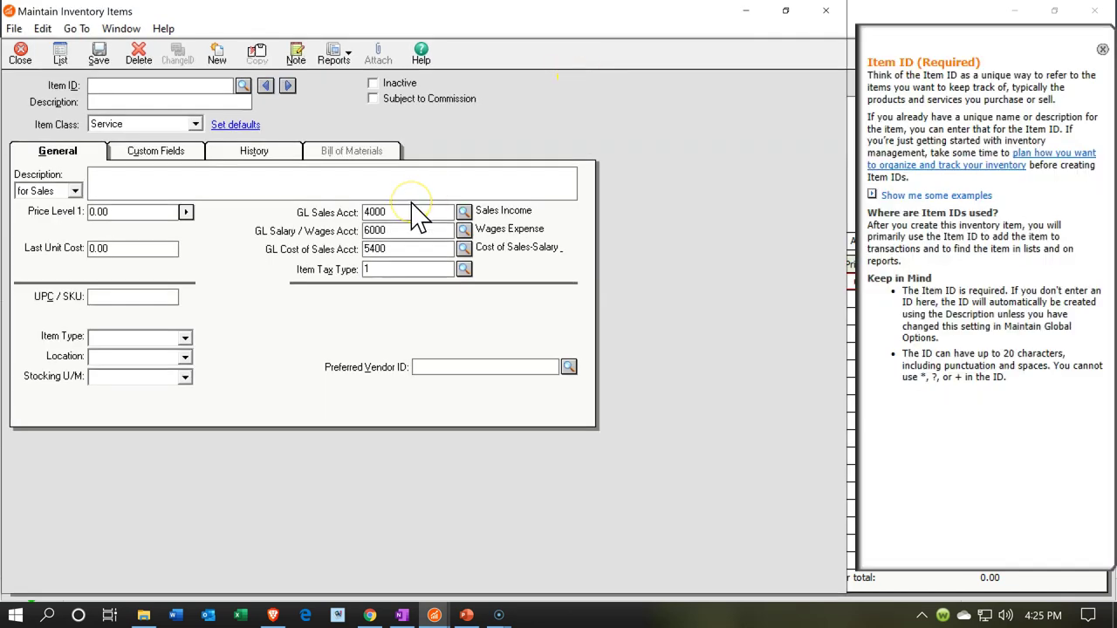
type("SQ")
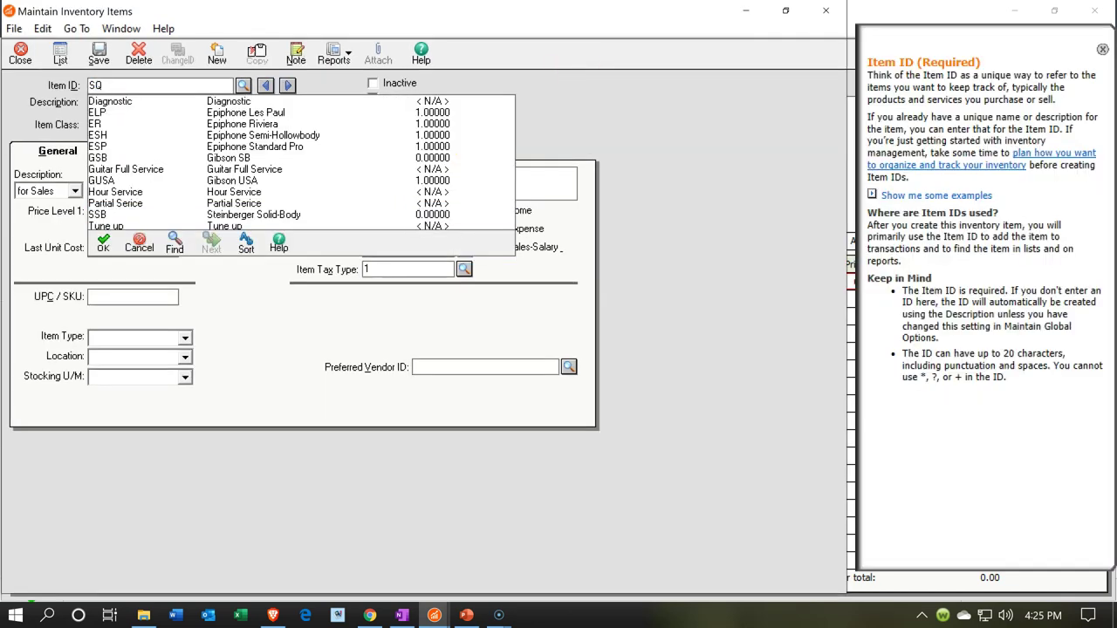
key("Tab")
type("Sq")
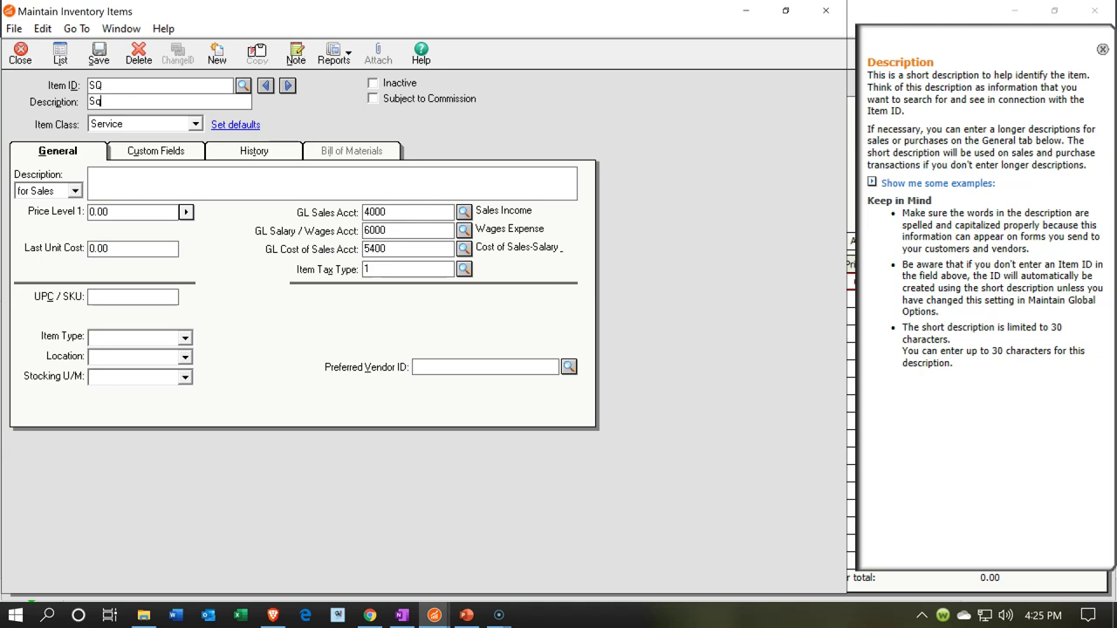
type("uire")
key("Tab")
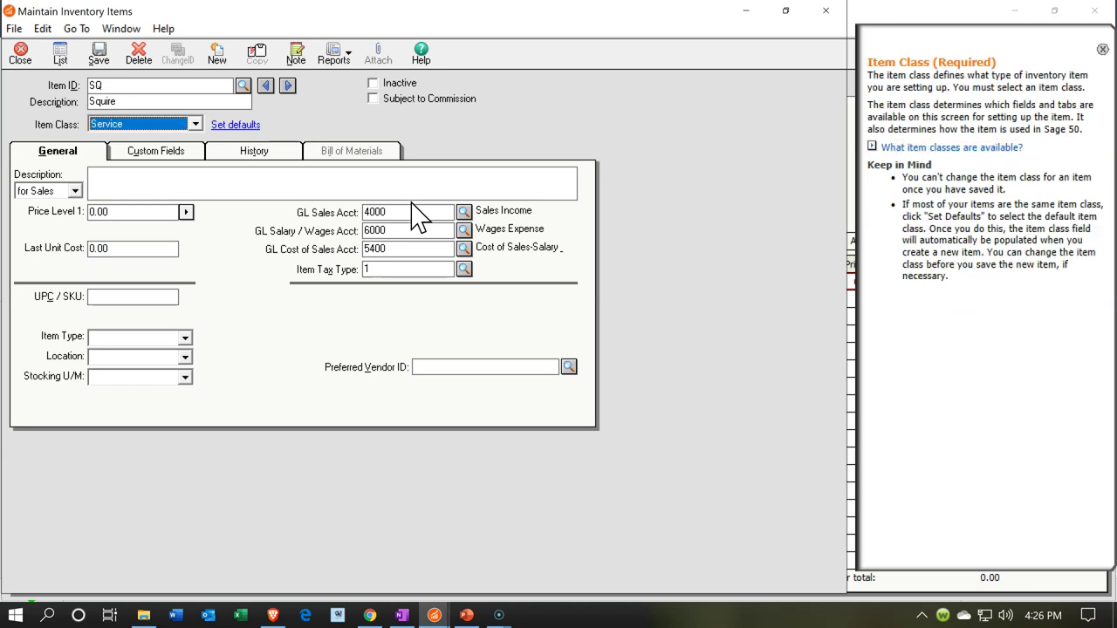
- Set the item class of the SQ item to Stock item
left_click(194, 124)
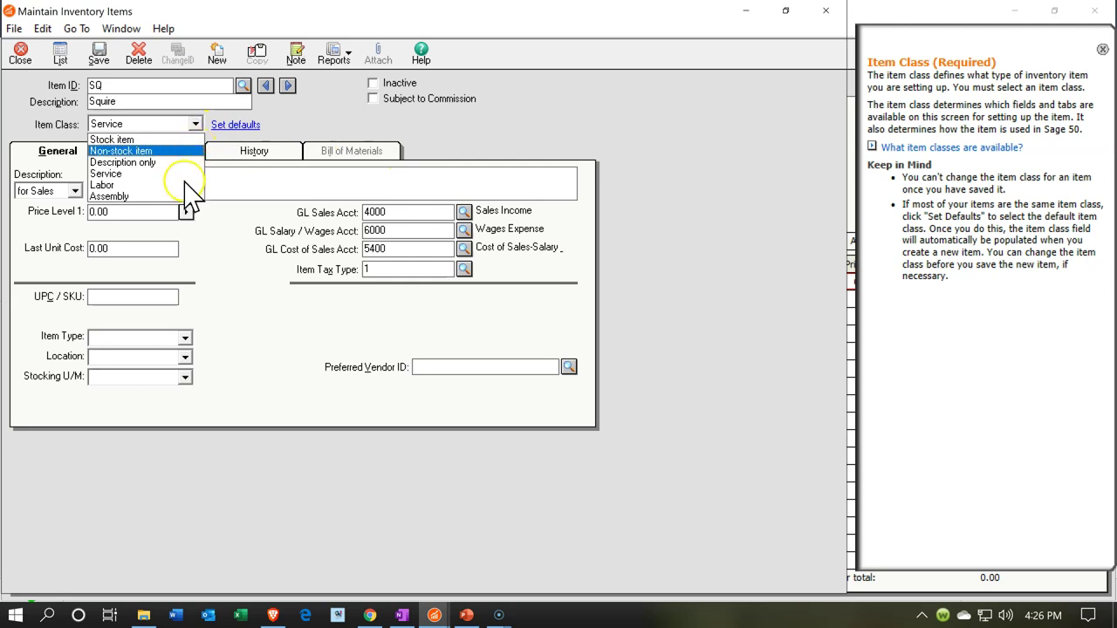
left_click(175, 140)
key("Tab")
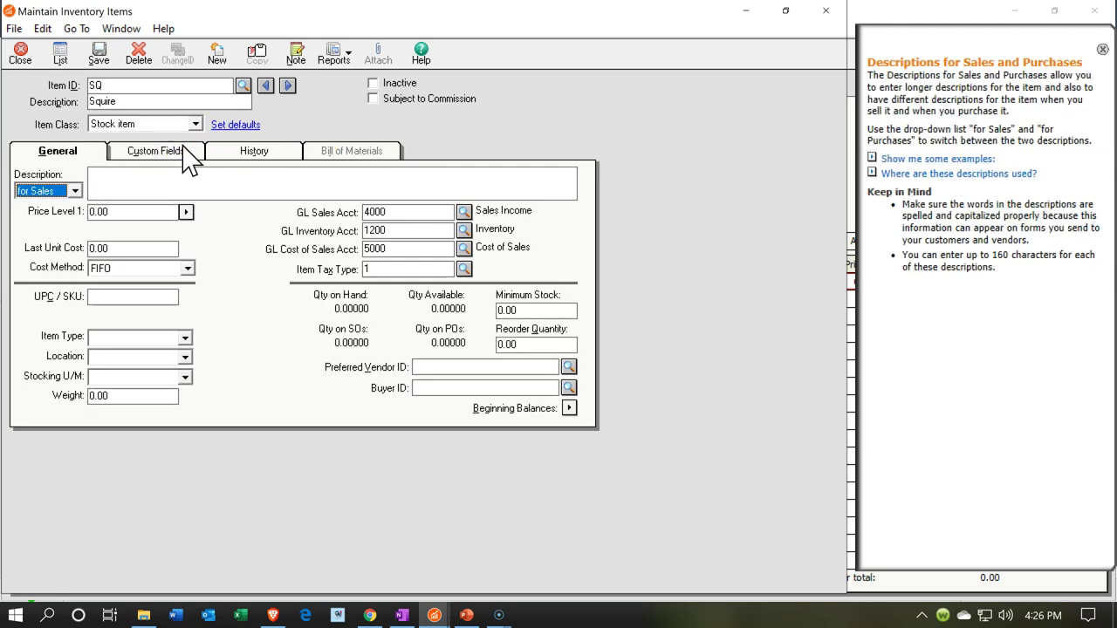
- Copy the short description Squire into both the sales description and the purchases description of the item
left_click(96, 102)
key("ctrl+c")
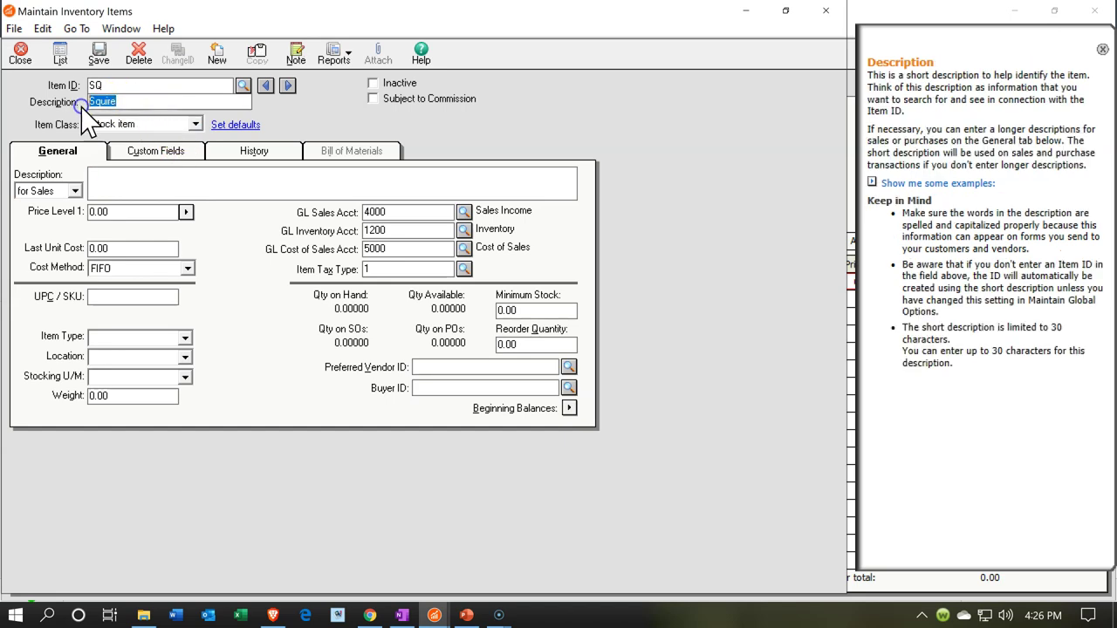
left_click(133, 187)
key("ctrl+v")
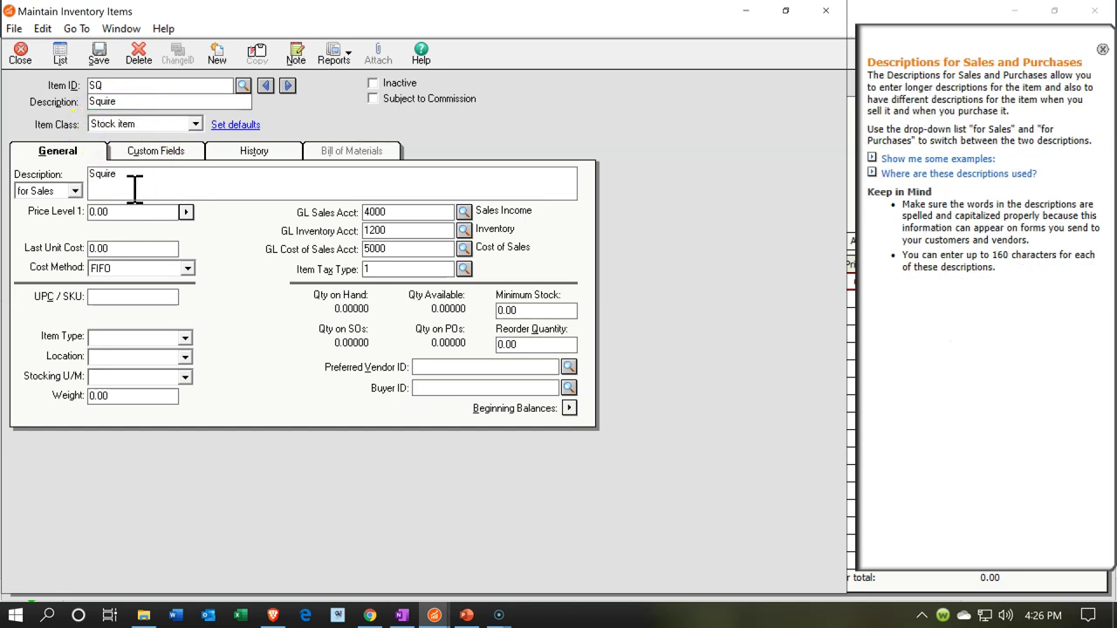
left_click(75, 191)
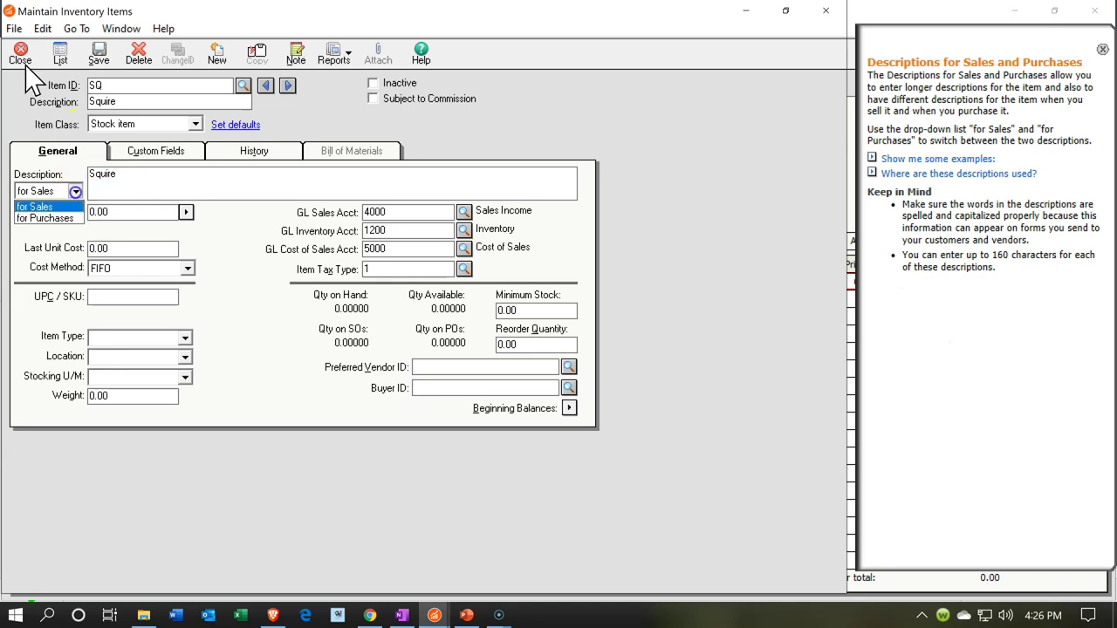
left_click(53, 218)
left_click(137, 185)
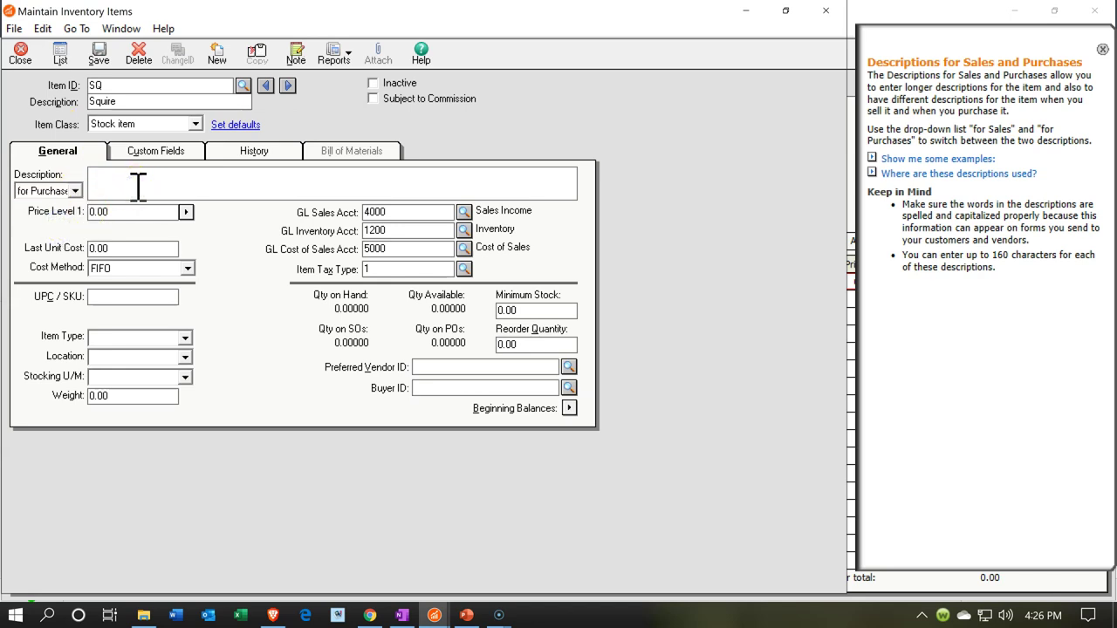
key("ctrl+v")
- Set the item's Price Level 1 to 244.00 and its last unit cost to 168.00
left_click(113, 212)
left_click(113, 357)
left_click(74, 214)
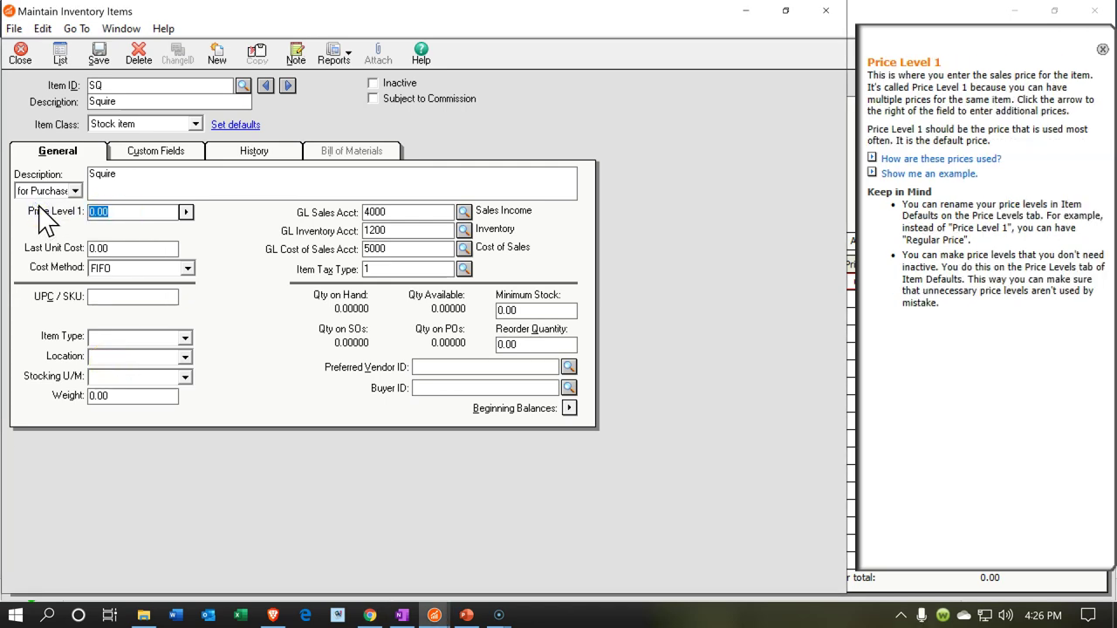
type("244")
key("Tab")
key("Tab")
left_click(44, 209)
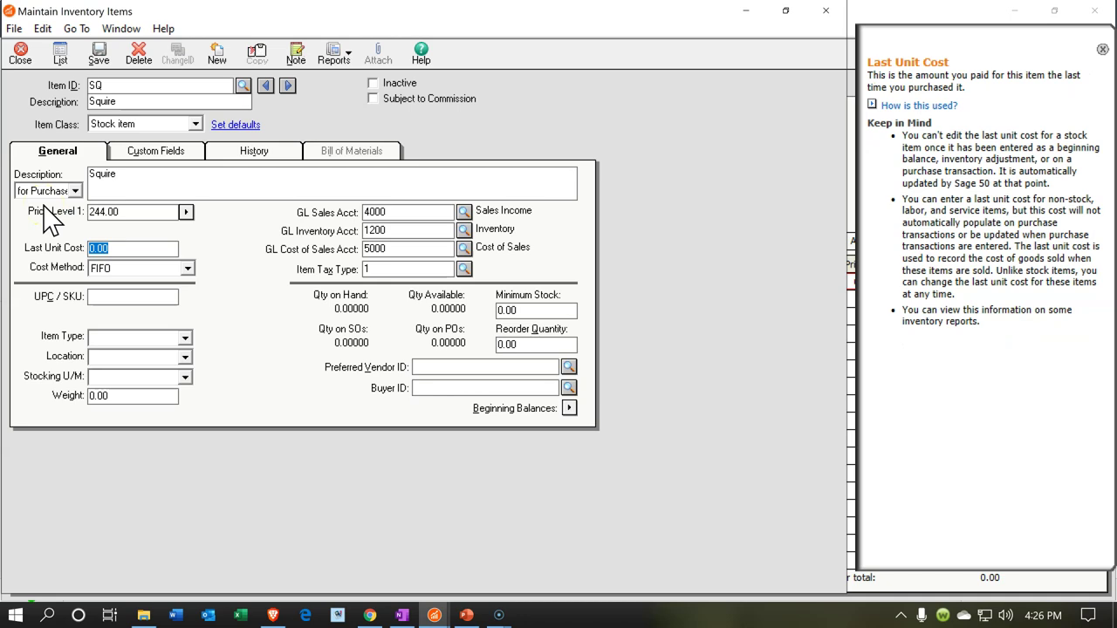
type("168")
key("Tab")
key("Tab")
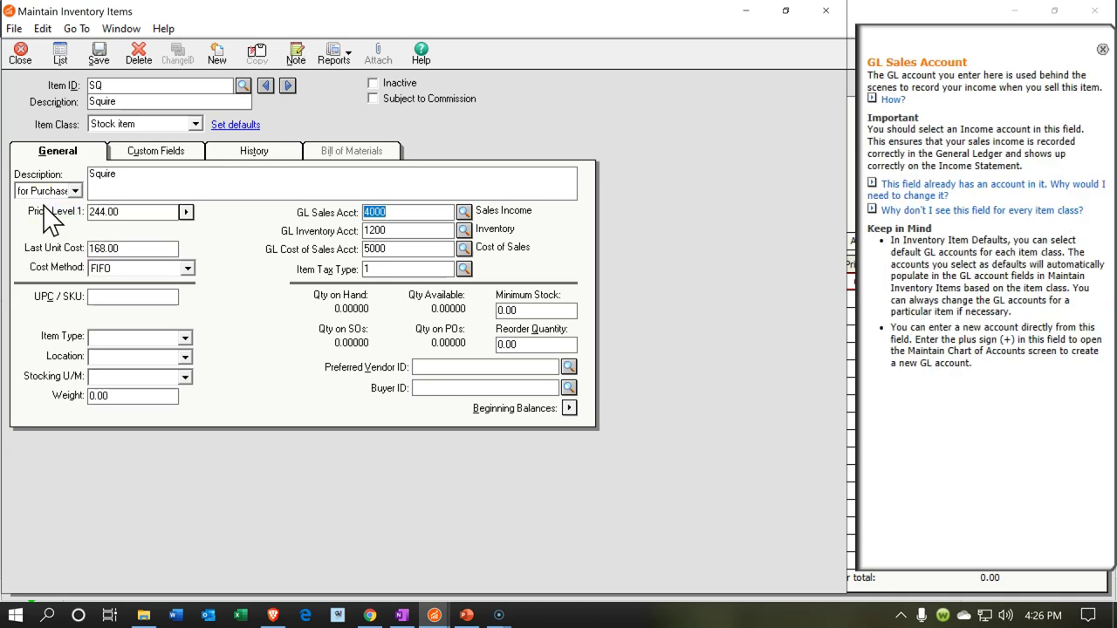
- Review the account choices for the item's GL sales account and GL inventory account without changing them
left_click(466, 213)
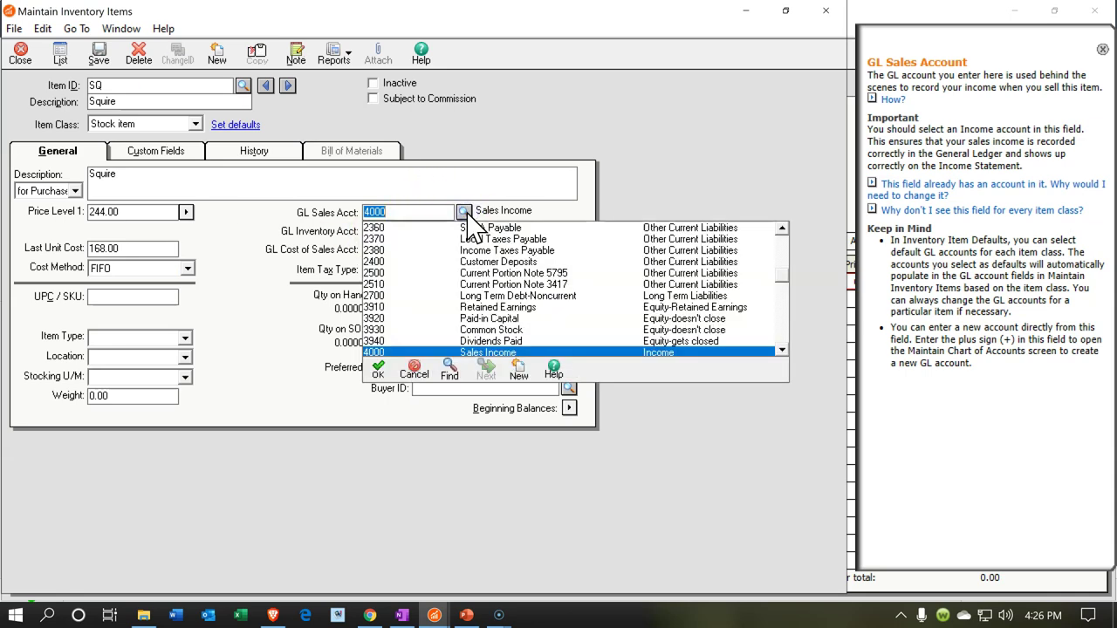
left_click(465, 213)
left_click(464, 227)
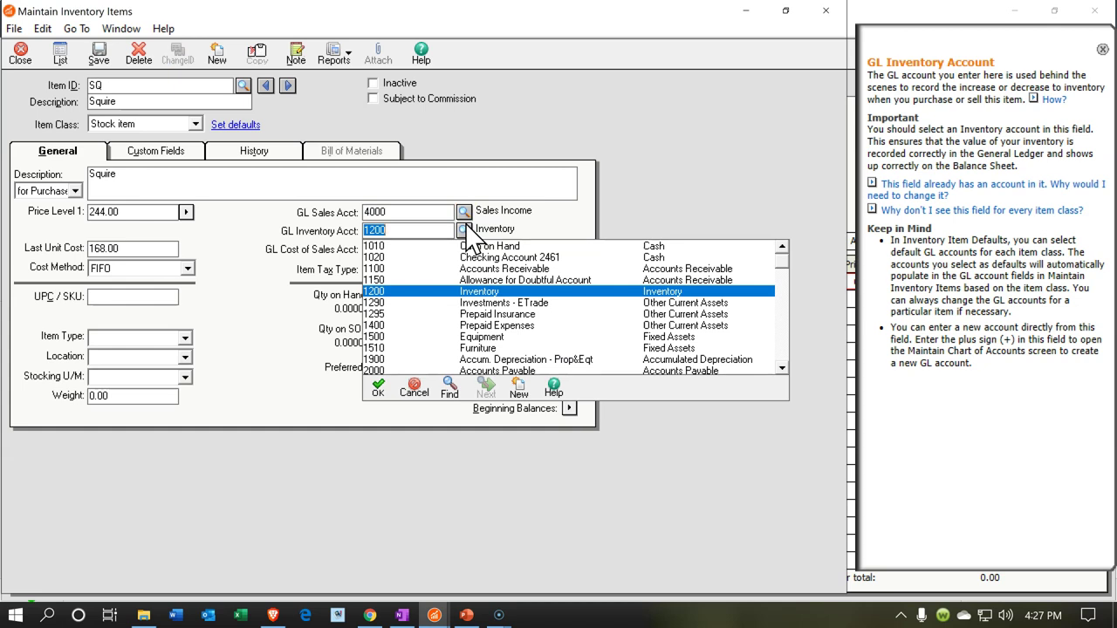
left_click(464, 227)
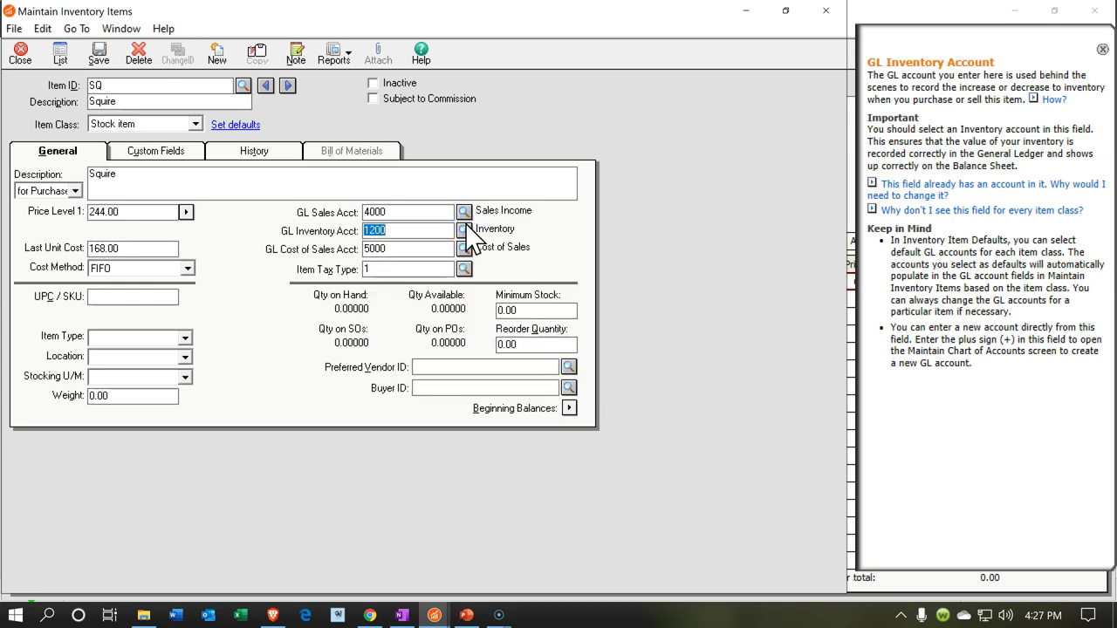
- Save the new SQ inventory item and close its record to return to the Fender purchase order
key("Tab")
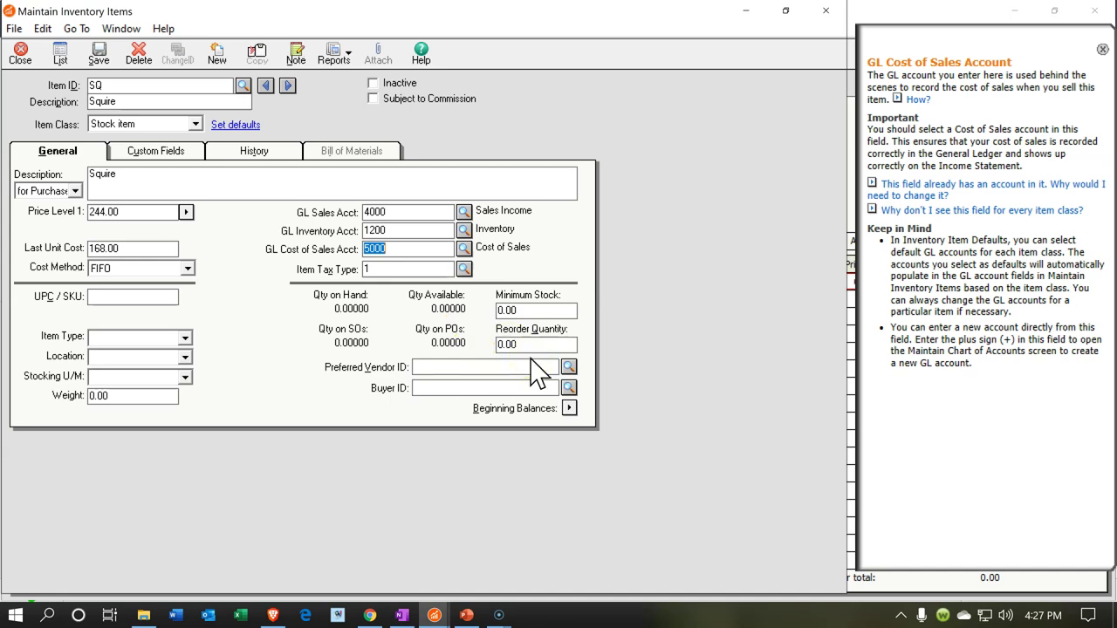
left_click(99, 54)
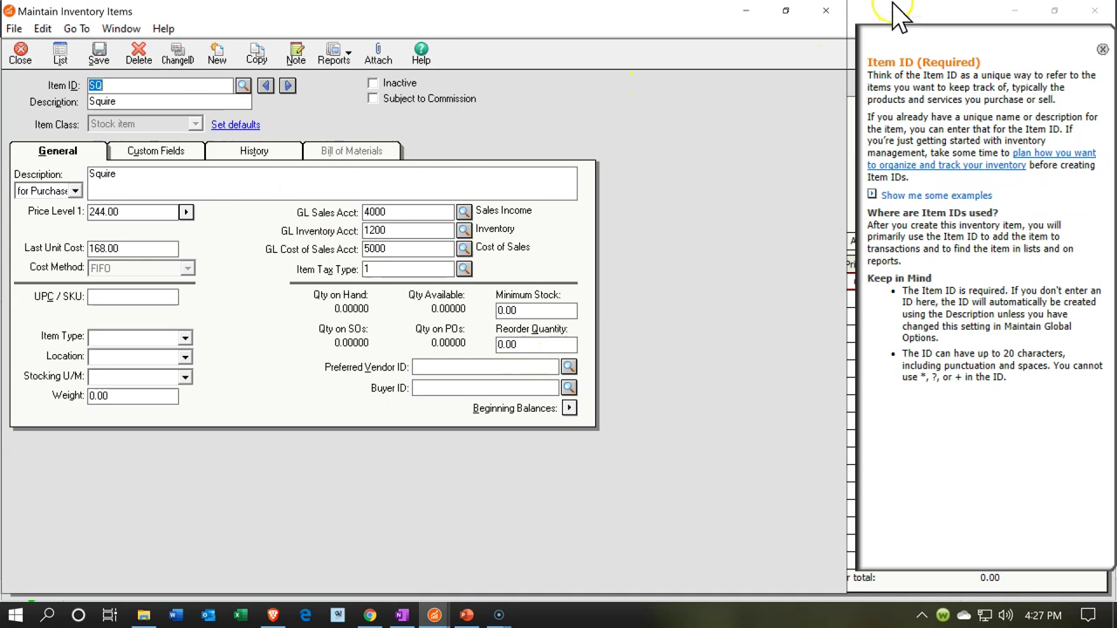
left_click(825, 11)
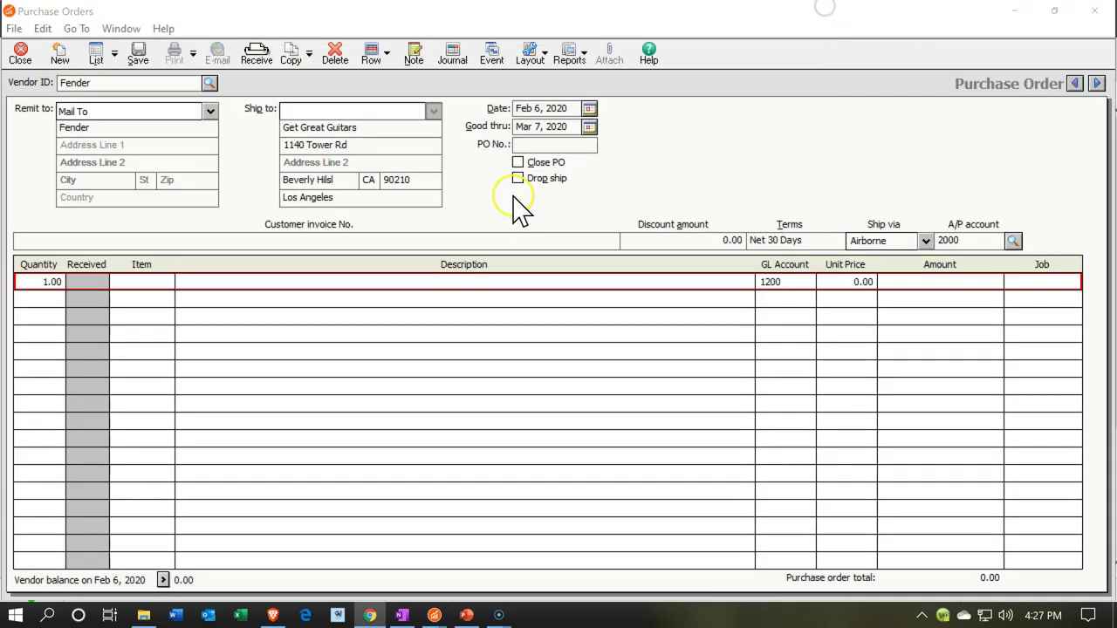
- Enter item SQ on the first line of the purchase order, keeping the description Squire
left_click(126, 280)
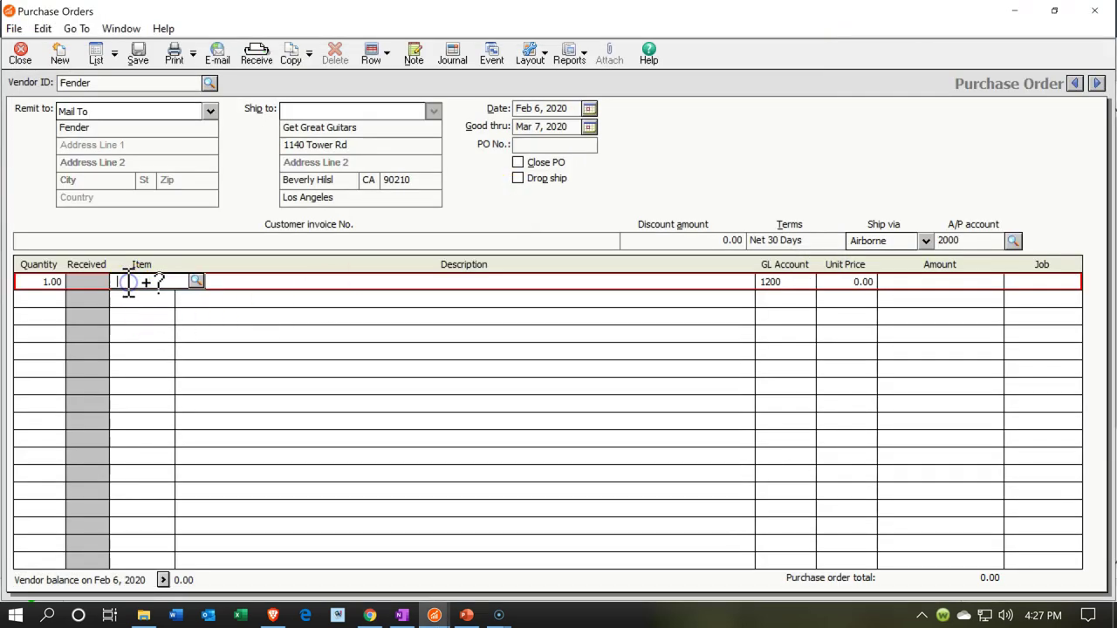
left_click(126, 280)
type("sq")
key("Tab")
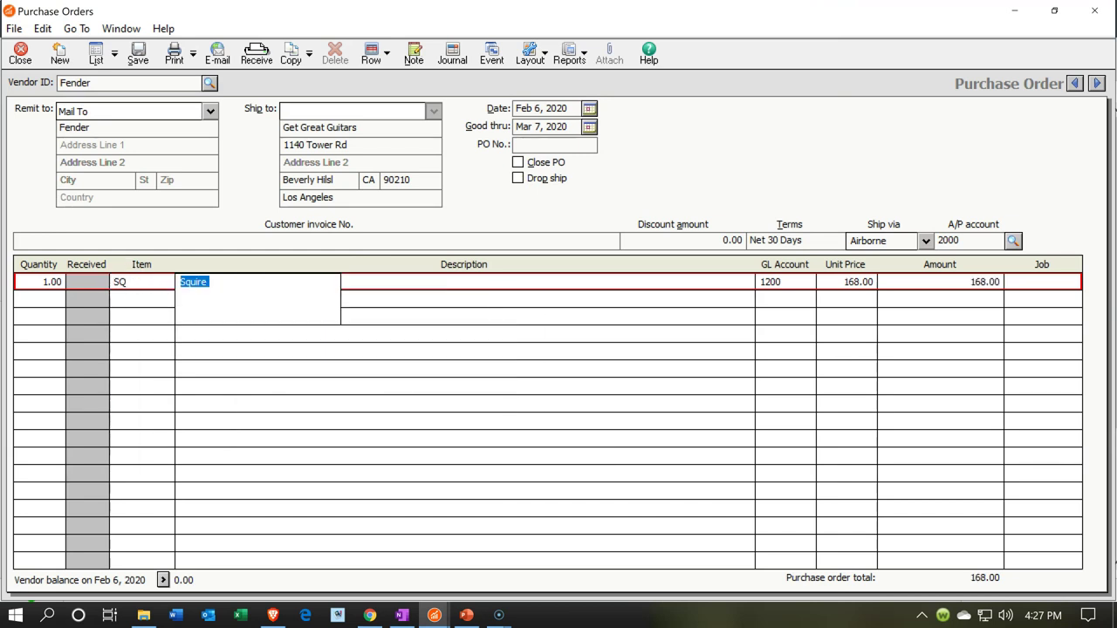
key("Tab")
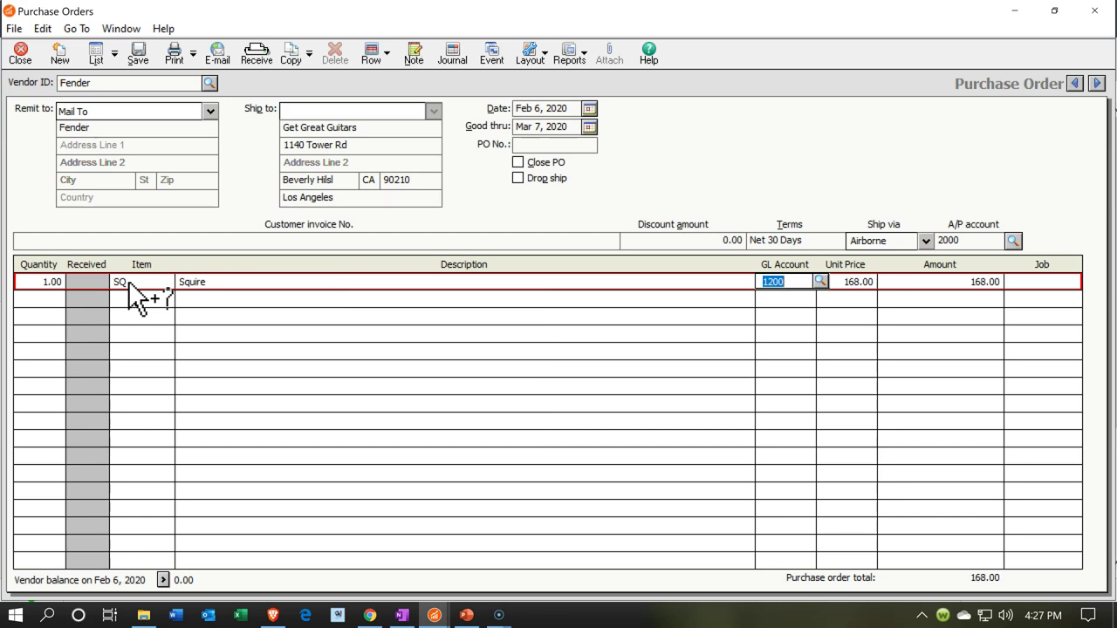
- Review the GL account choices for the SQ line, then complete the line with its default account, unit price and amount
left_click(820, 281)
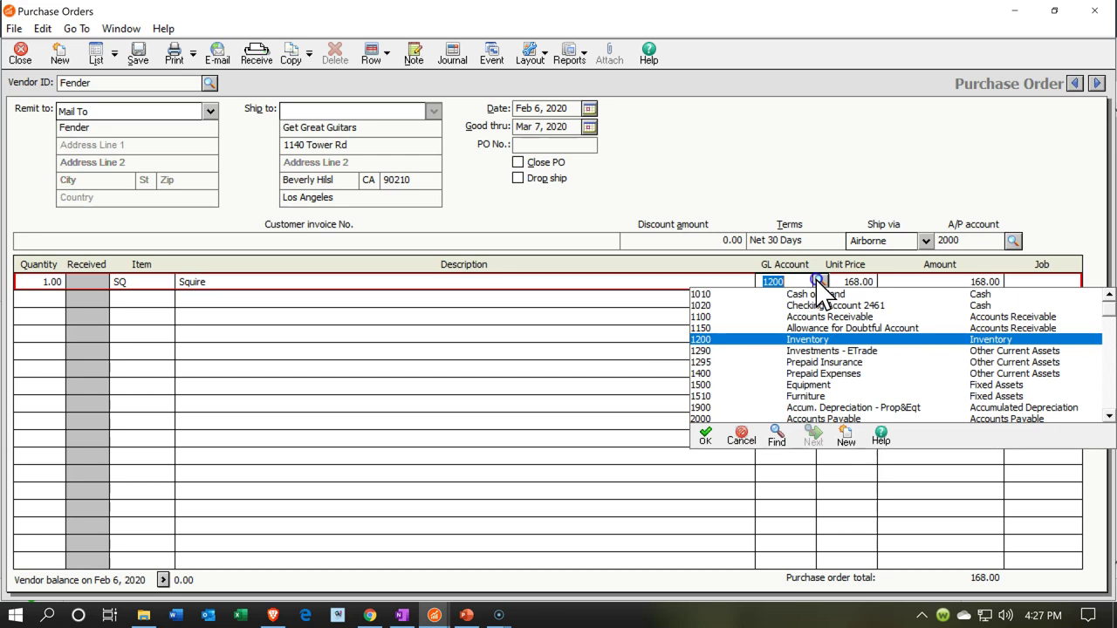
left_click(819, 281)
key("Tab")
key("Tab")
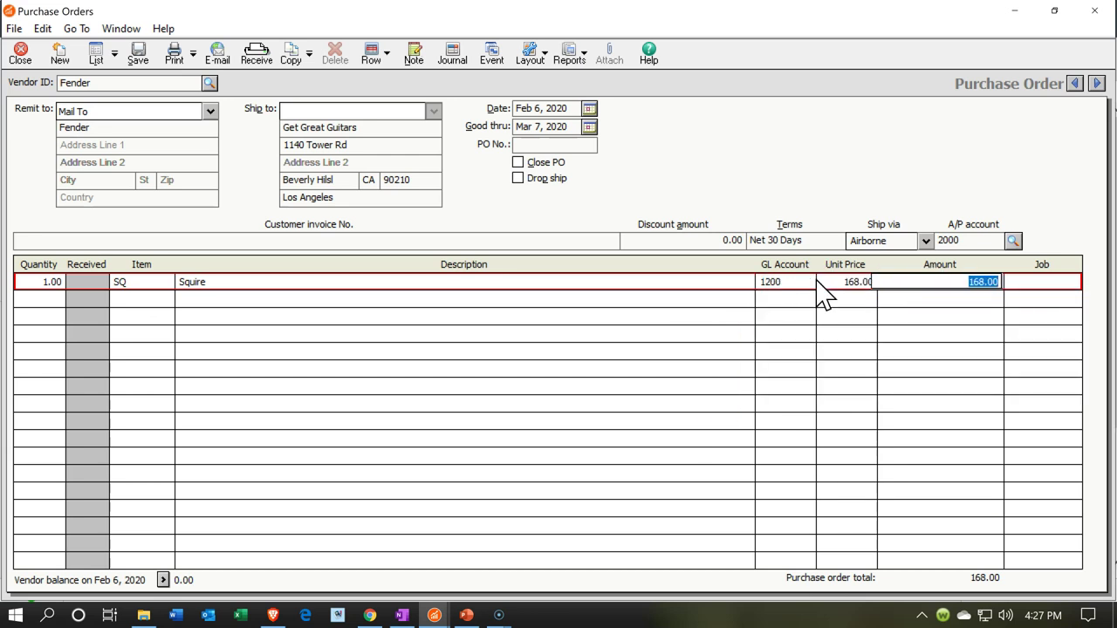
key("Tab")
left_click(806, 299)
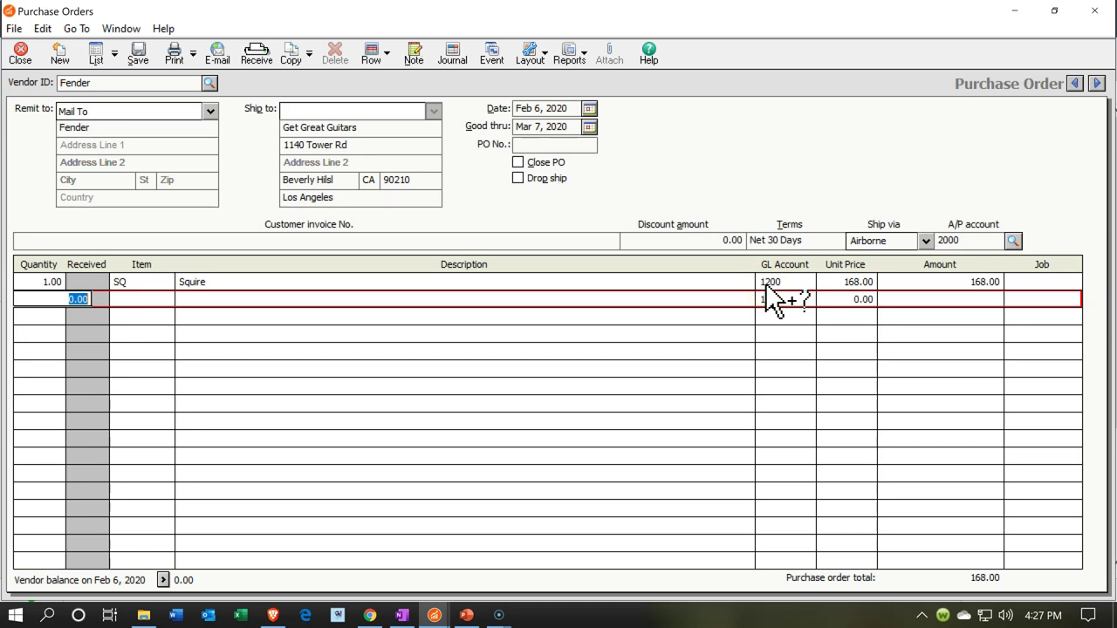
- Save the Fender purchase order and close the purchase order form
left_click(341, 518)
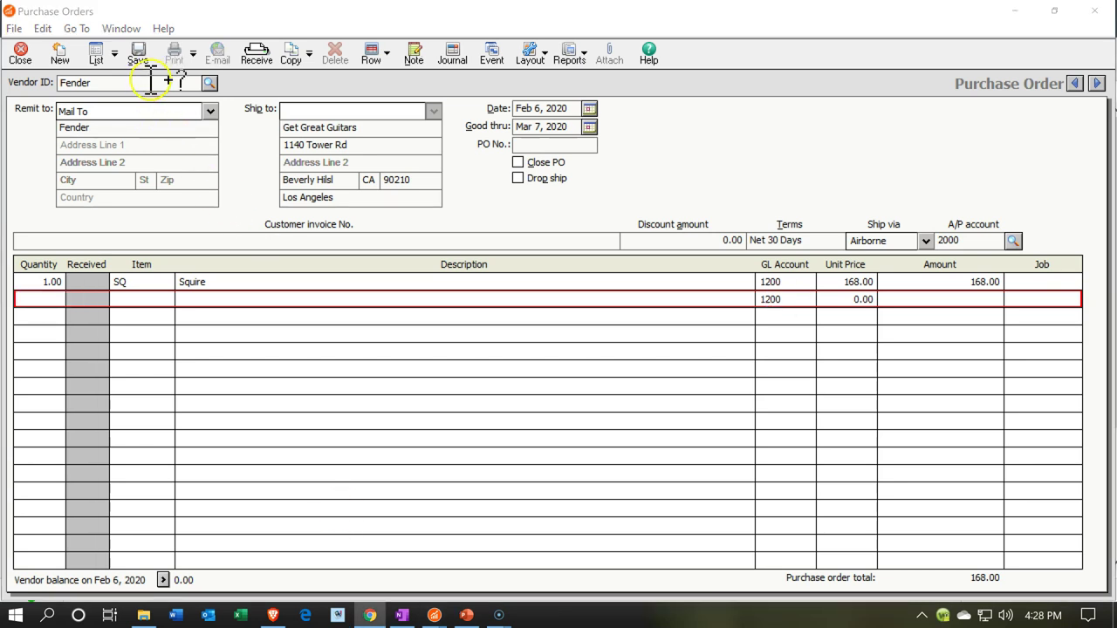
left_click(138, 54)
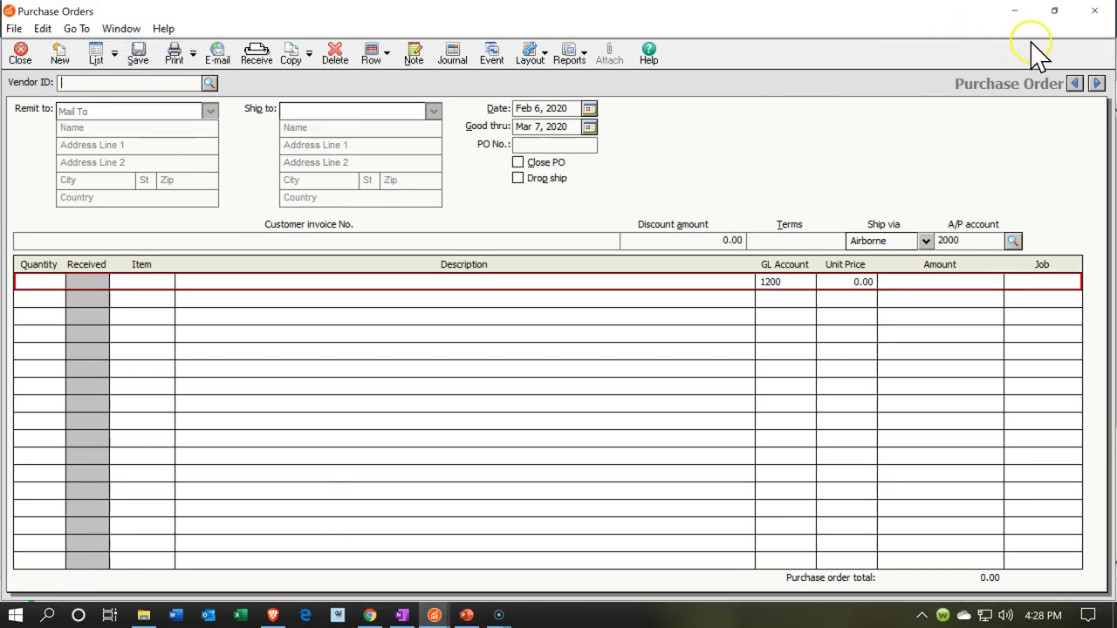
left_click(1094, 13)
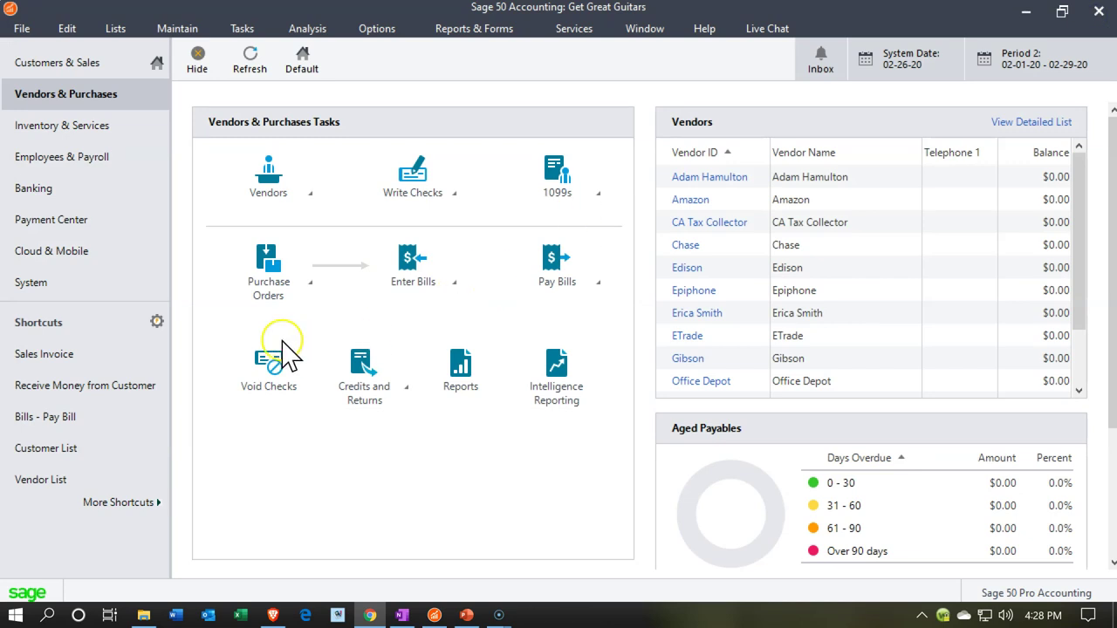
- Examine the list of existing purchase orders for the Fender order's date, total and open status, and close the list
left_click(307, 305)
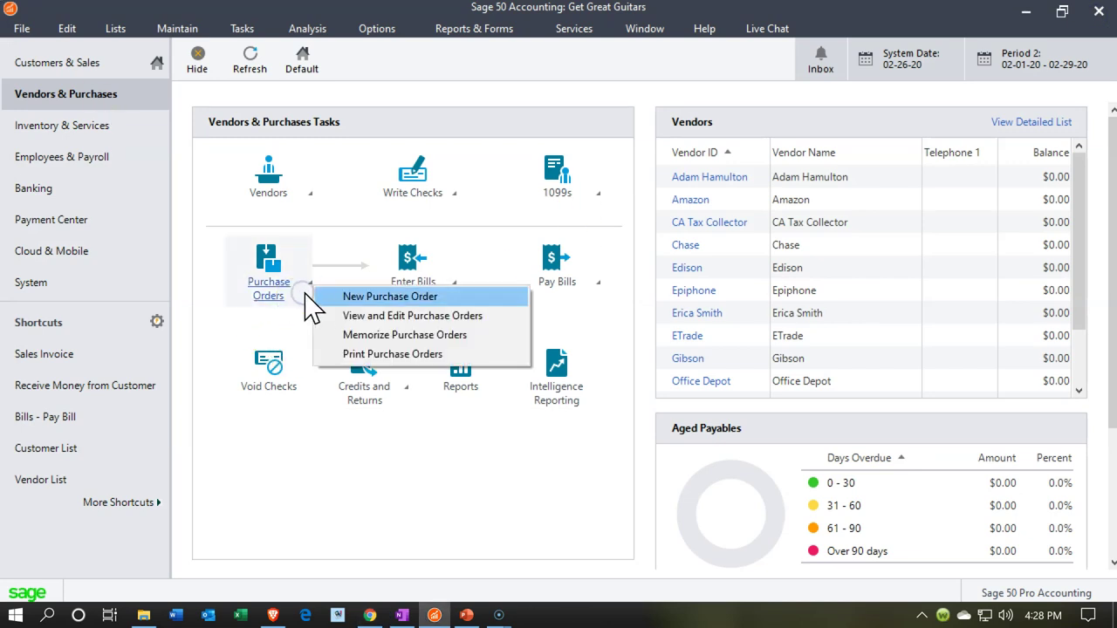
left_click(353, 316)
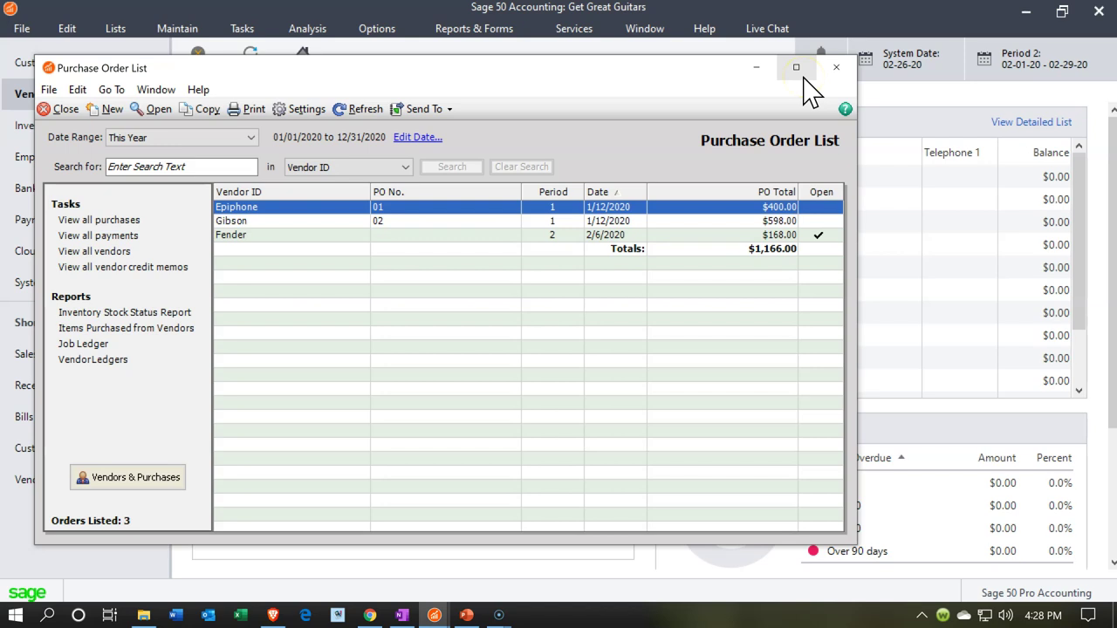
left_click(796, 67)
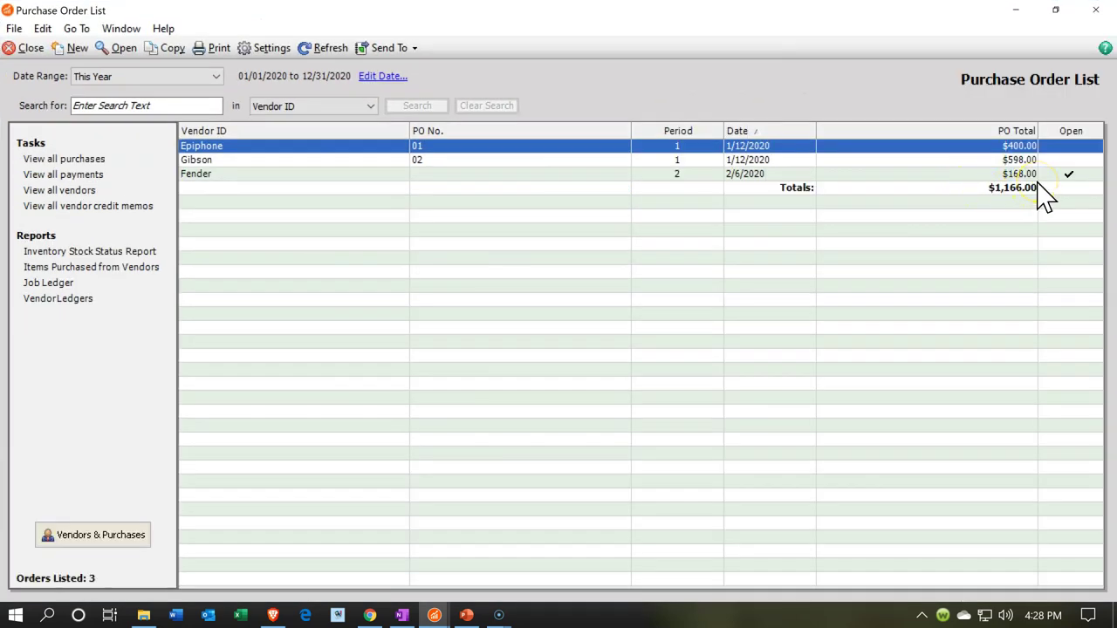
left_click(1096, 11)
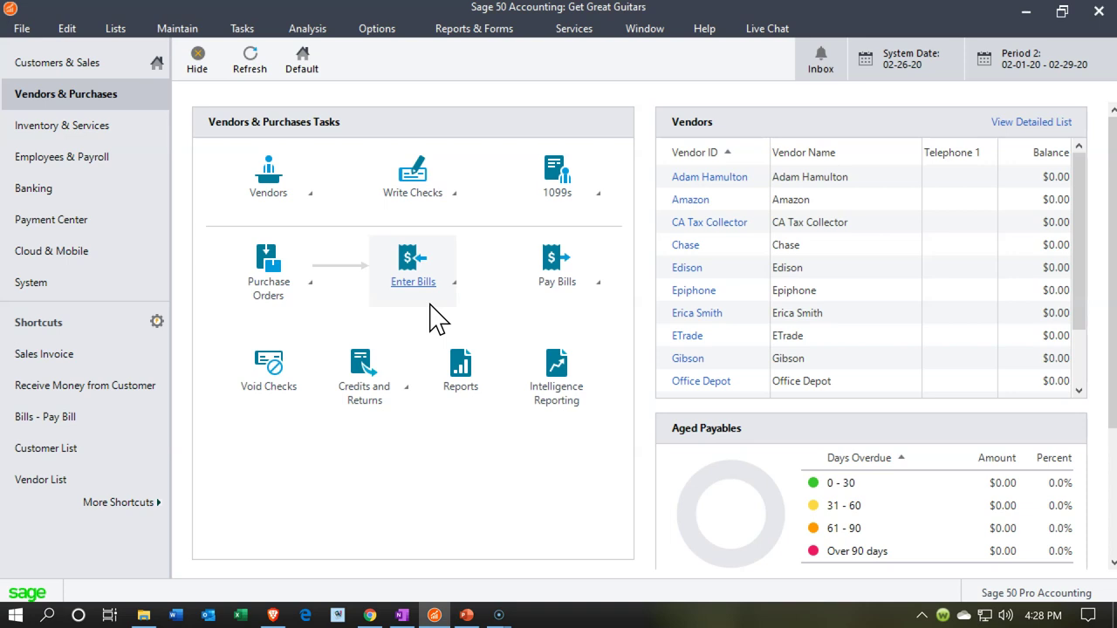
left_click(454, 283)
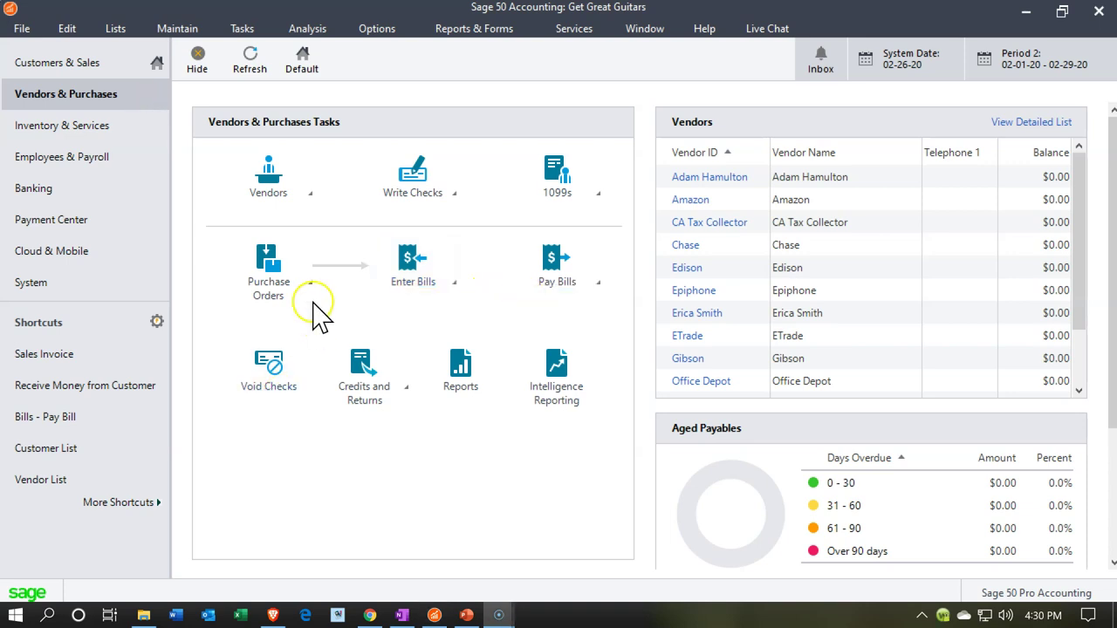
- Open the Fender purchase order dated 2/6/2020 from the purchase order list
left_click(310, 281)
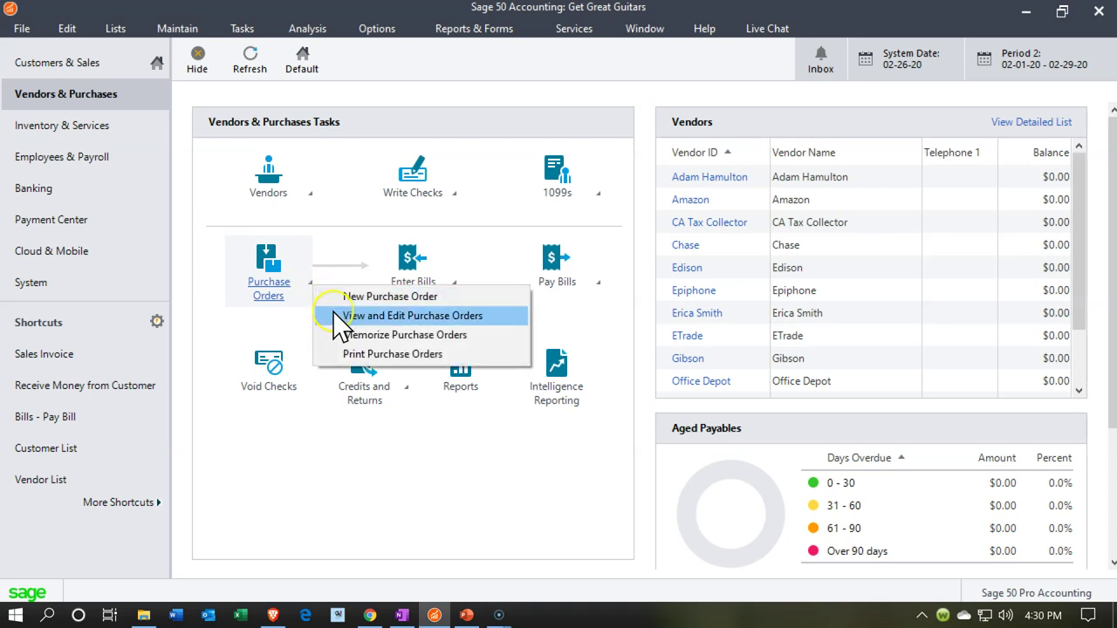
left_click(335, 316)
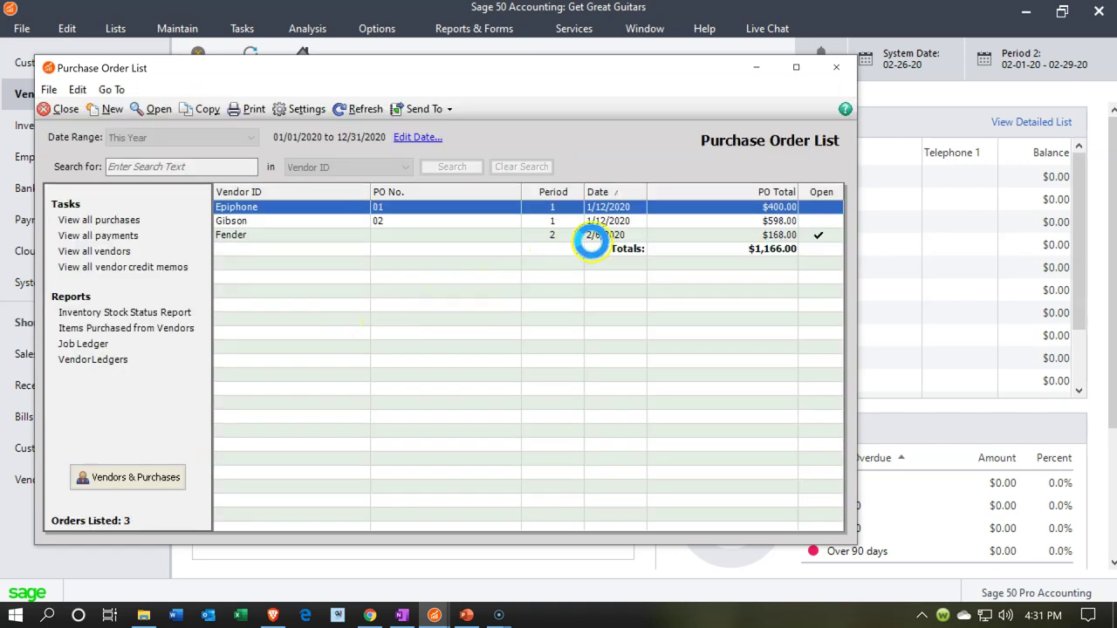
left_click(402, 235)
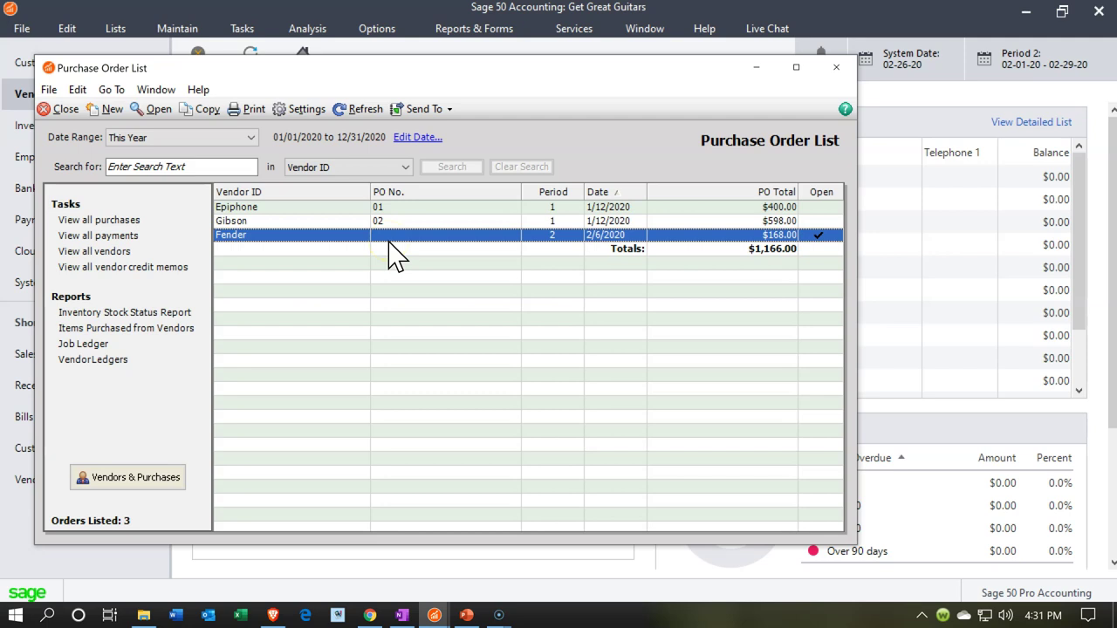
left_click(392, 241)
double_click(392, 235)
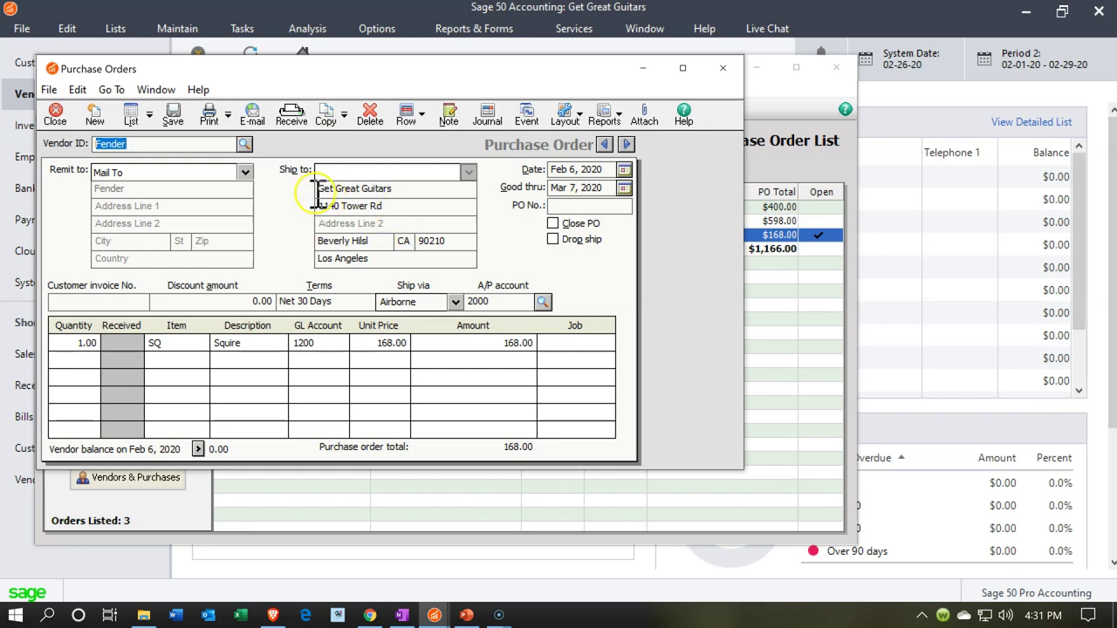
- Set the Fender purchase order's PO number to 03, save it, and close the order form and the list
left_click(199, 70)
left_click(590, 206)
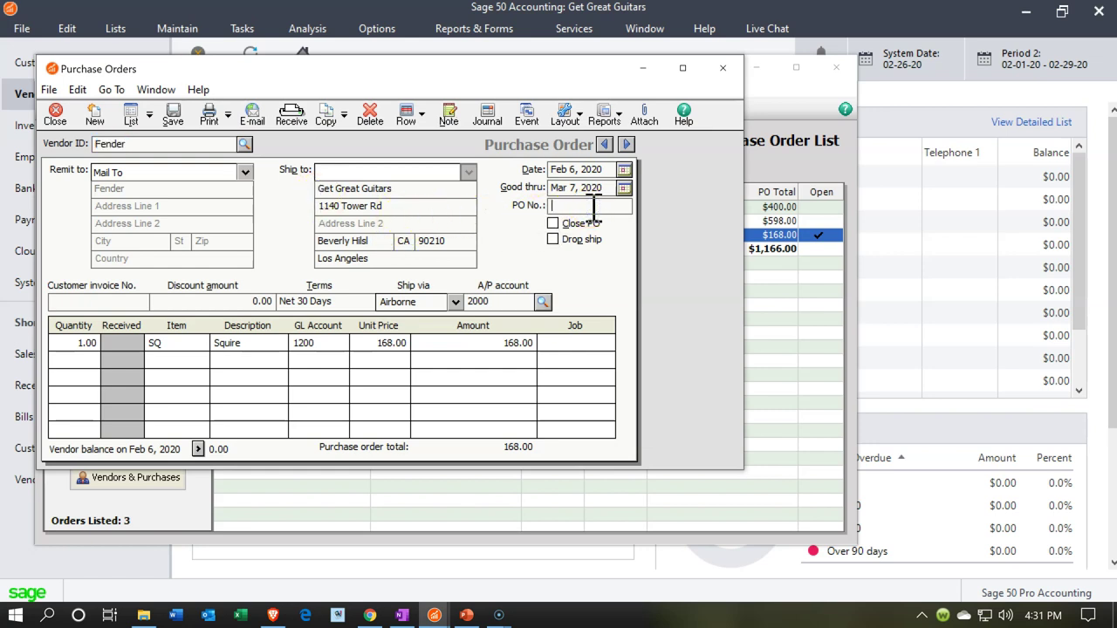
type("03")
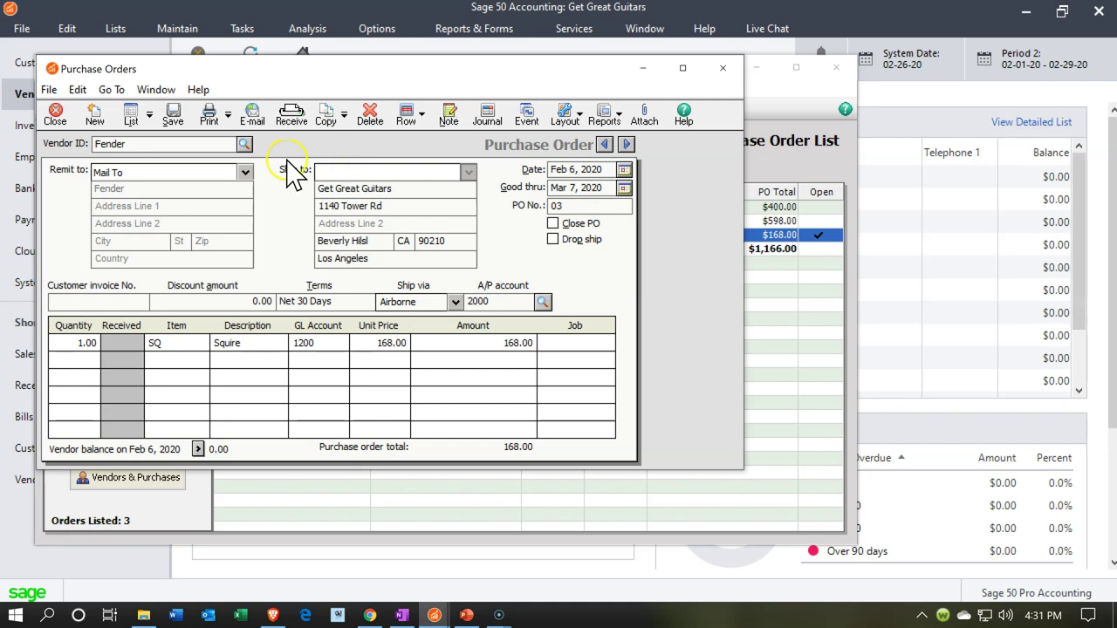
left_click(177, 121)
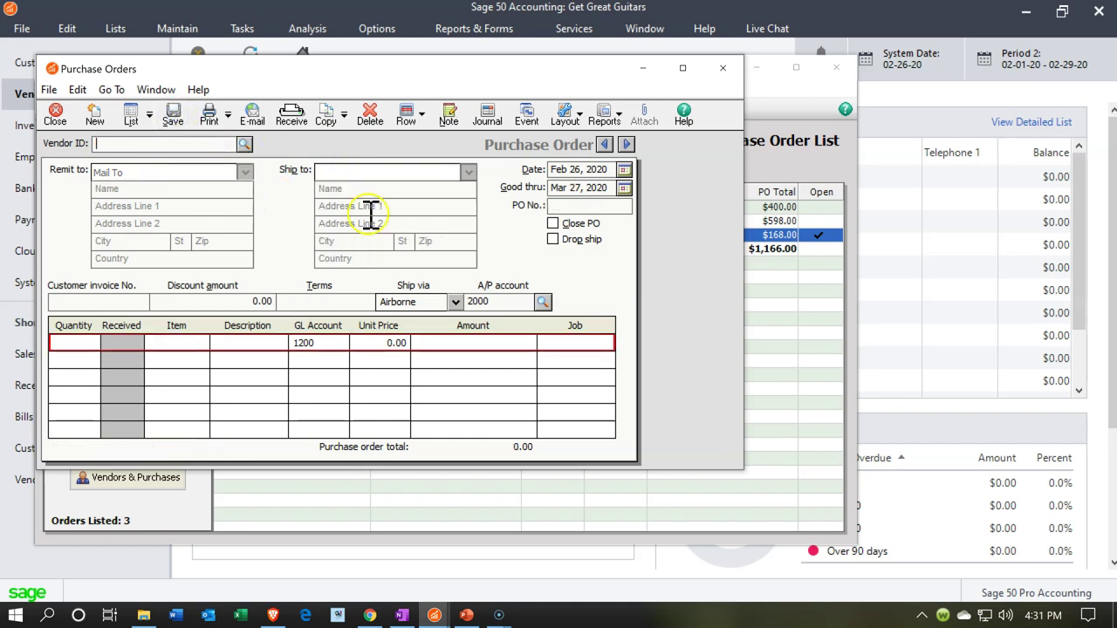
left_click(722, 68)
left_click(820, 66)
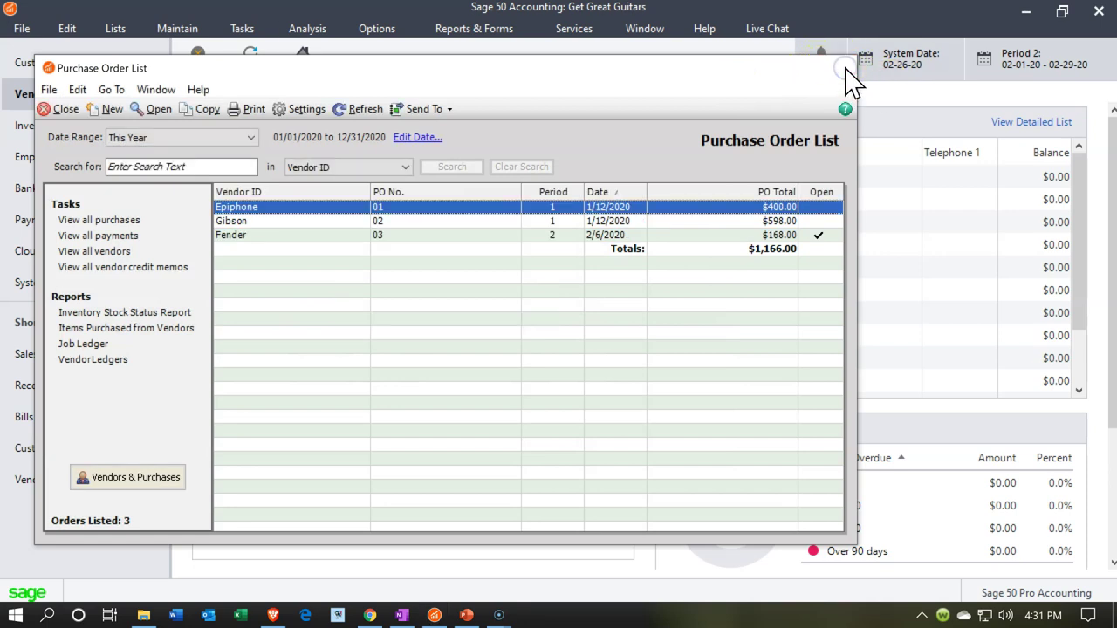
key("Escape")
- Start a new bill for vendor Fender, check which purchase orders it can be applied to, and close it without saving
left_click(450, 299)
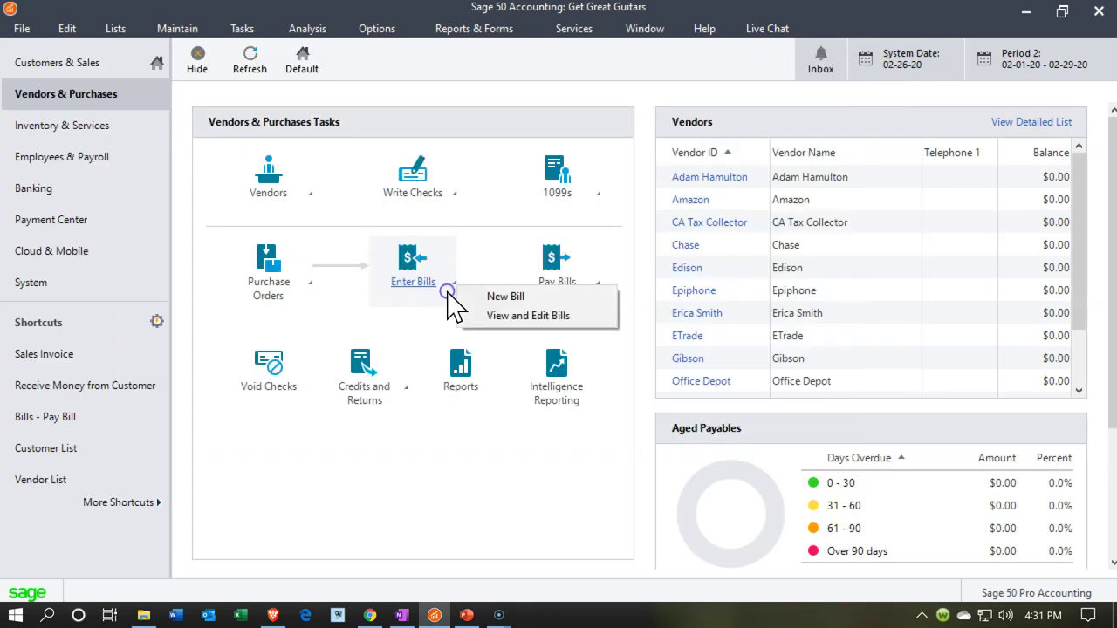
left_click(489, 297)
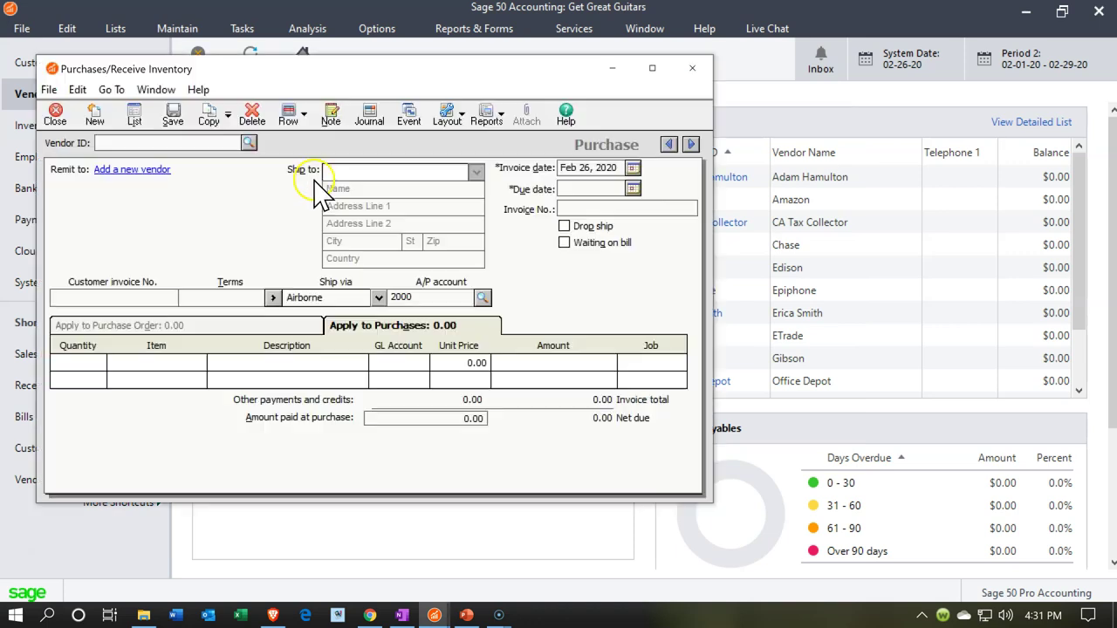
left_click(248, 142)
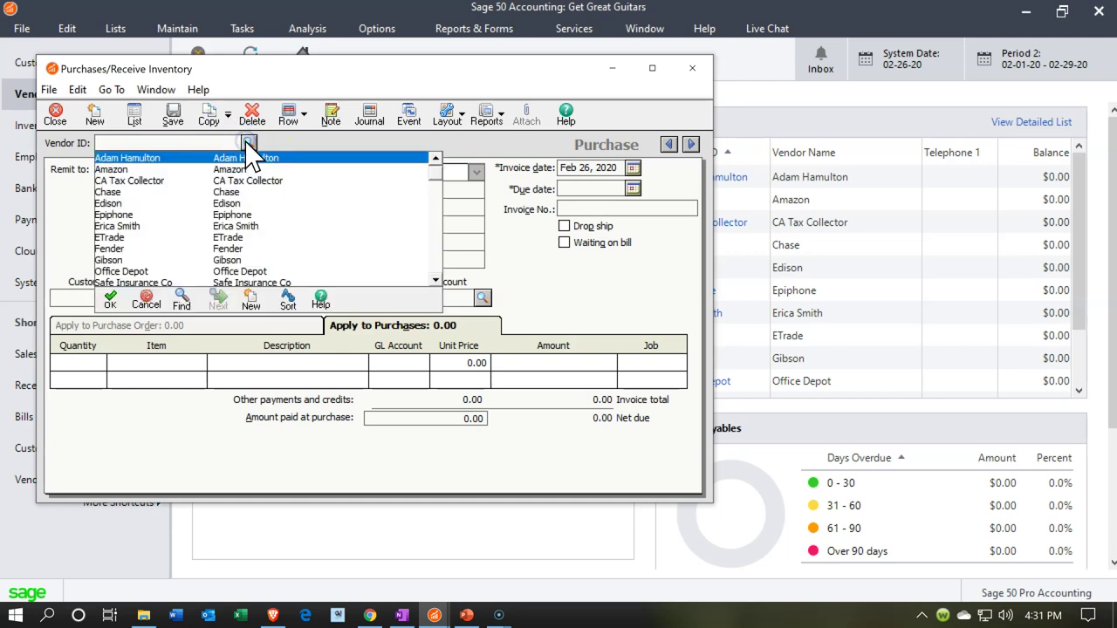
double_click(109, 248)
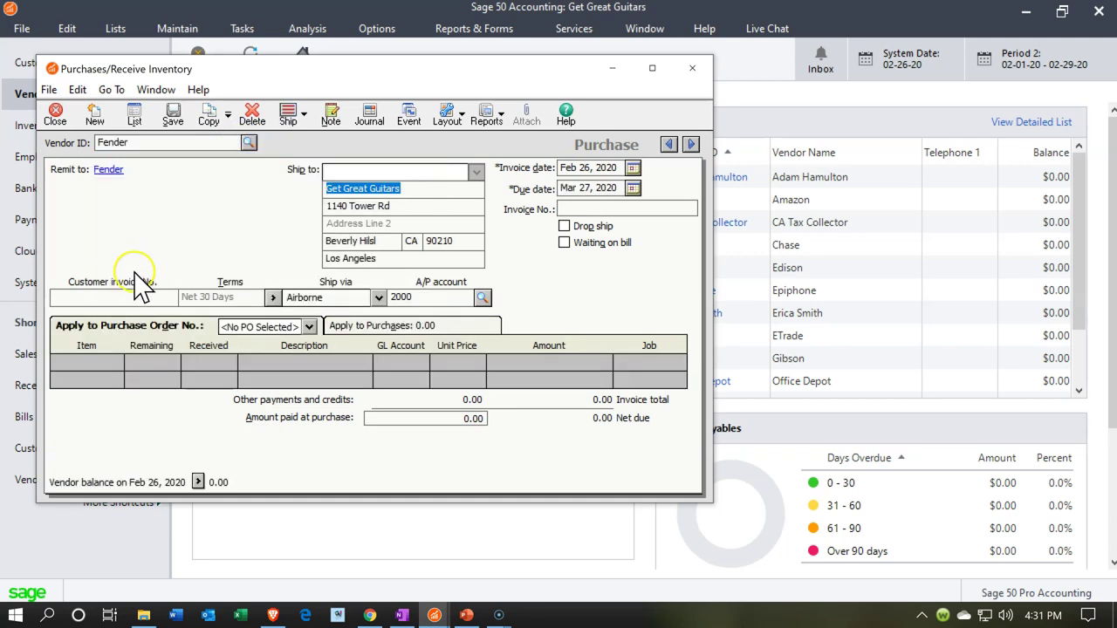
left_click(139, 328)
left_click(309, 326)
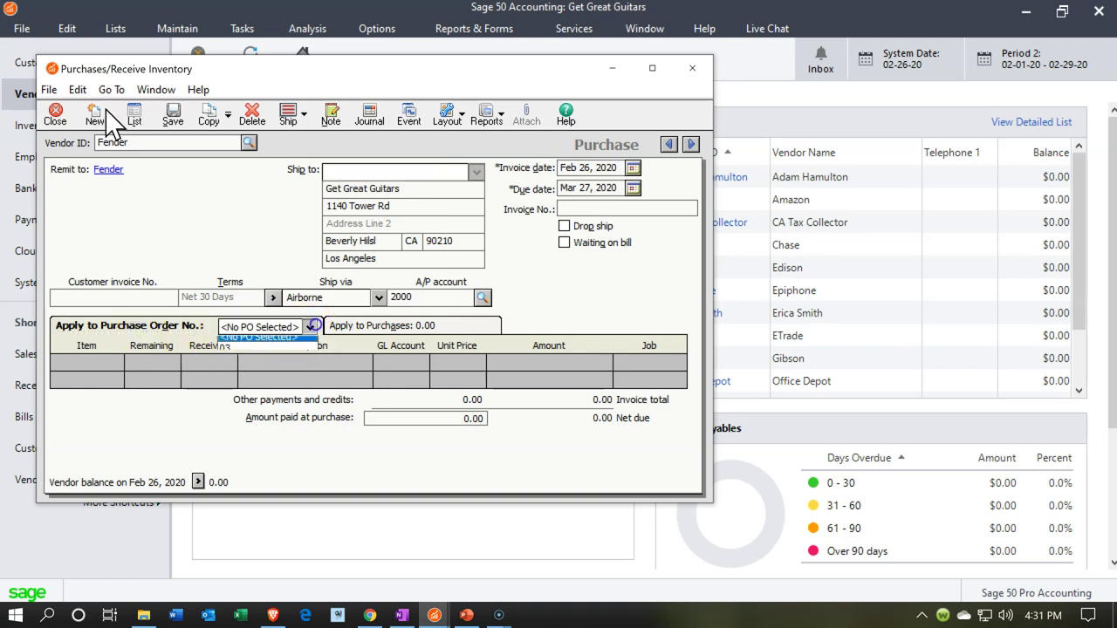
left_click(277, 350)
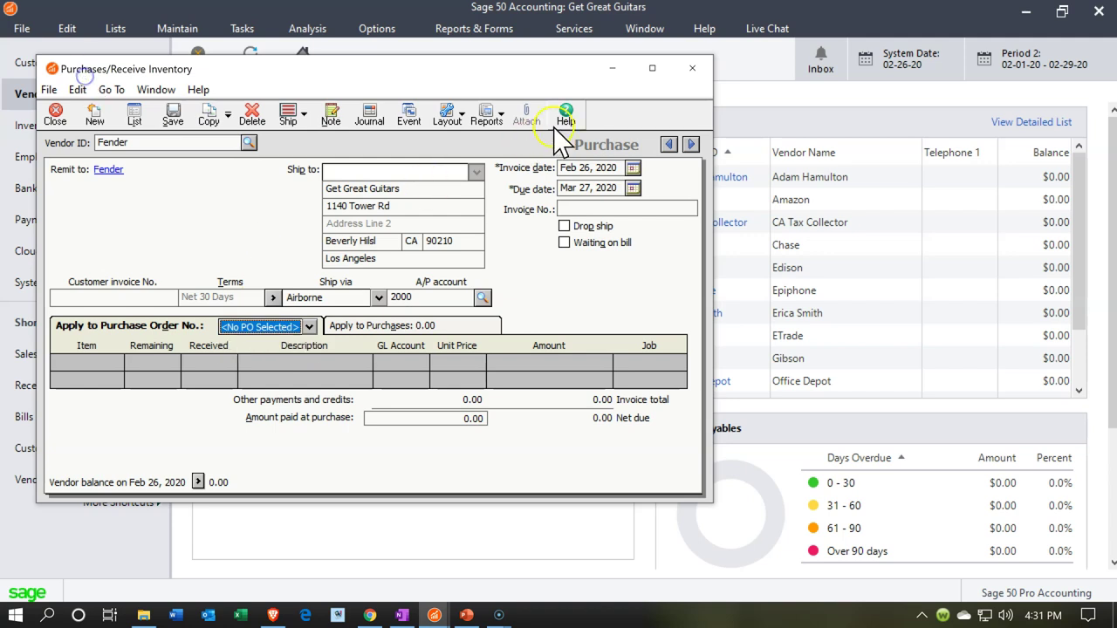
left_click(682, 70)
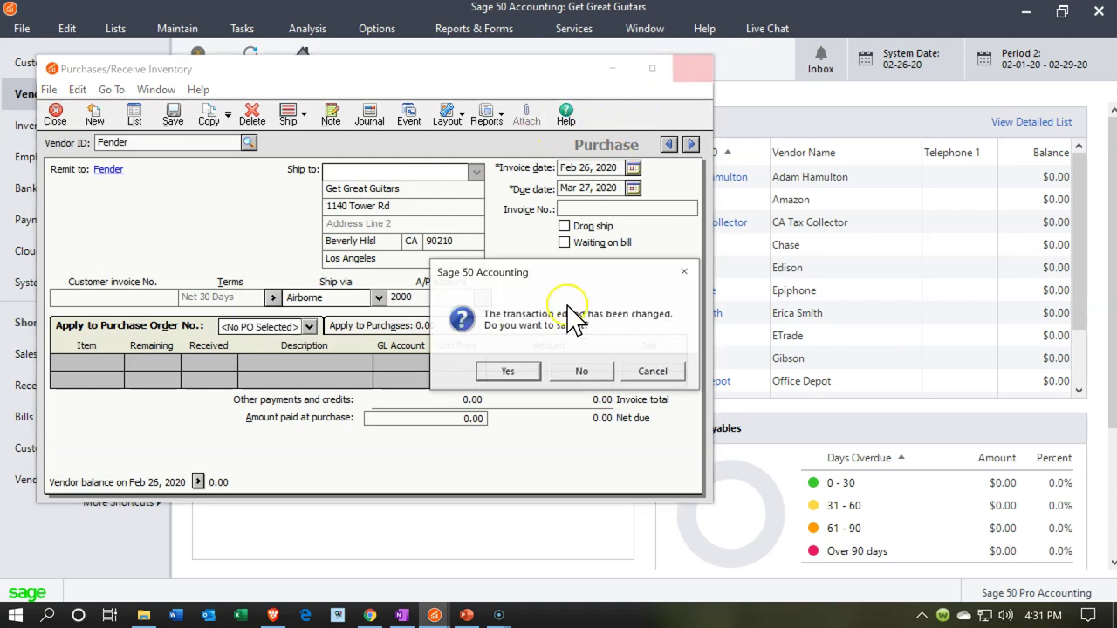
left_click(576, 375)
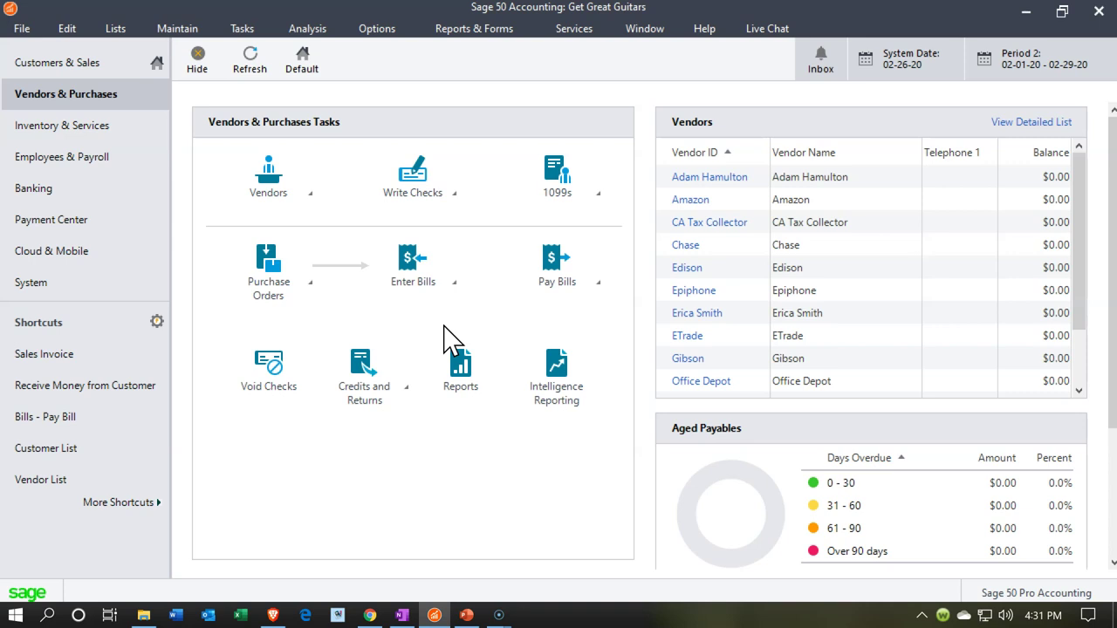
left_click(307, 318)
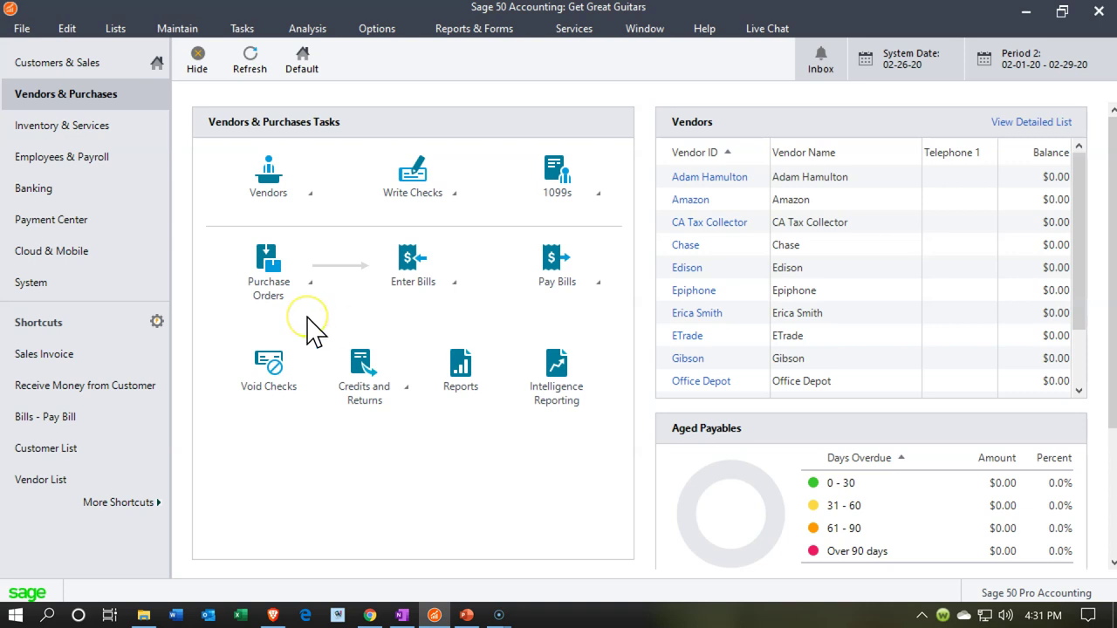